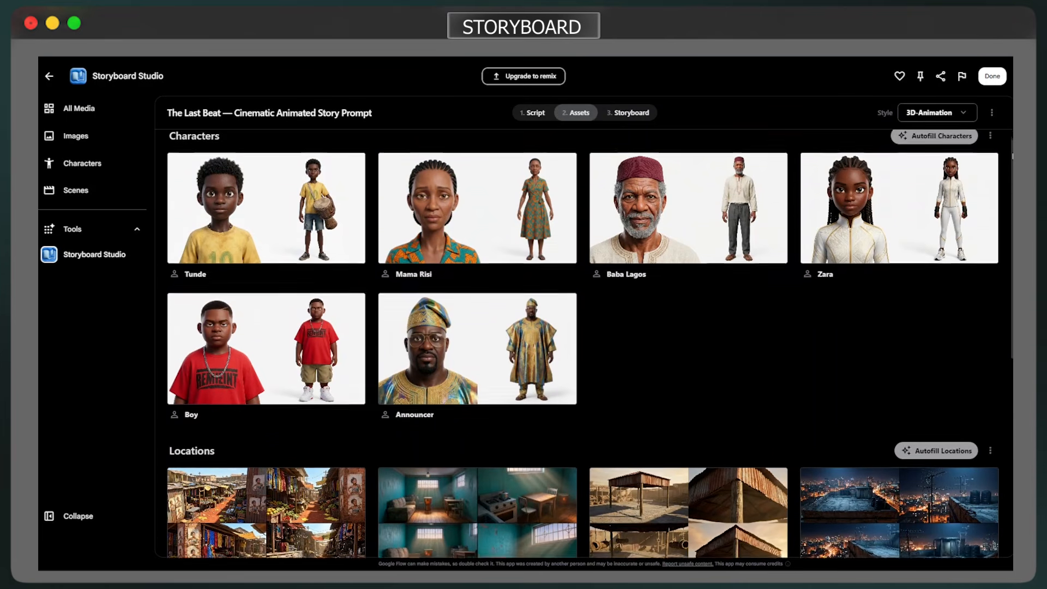
Look through The Last Beat example's character and location assets and the storyboard frames of its scenes
{"action": "scroll", "coordinate": [1010, 132], "scroll_direction": "down", "scroll_amount": 3}
{"action": "scroll", "coordinate": [591, 345], "scroll_direction": "down", "scroll_amount": 5}
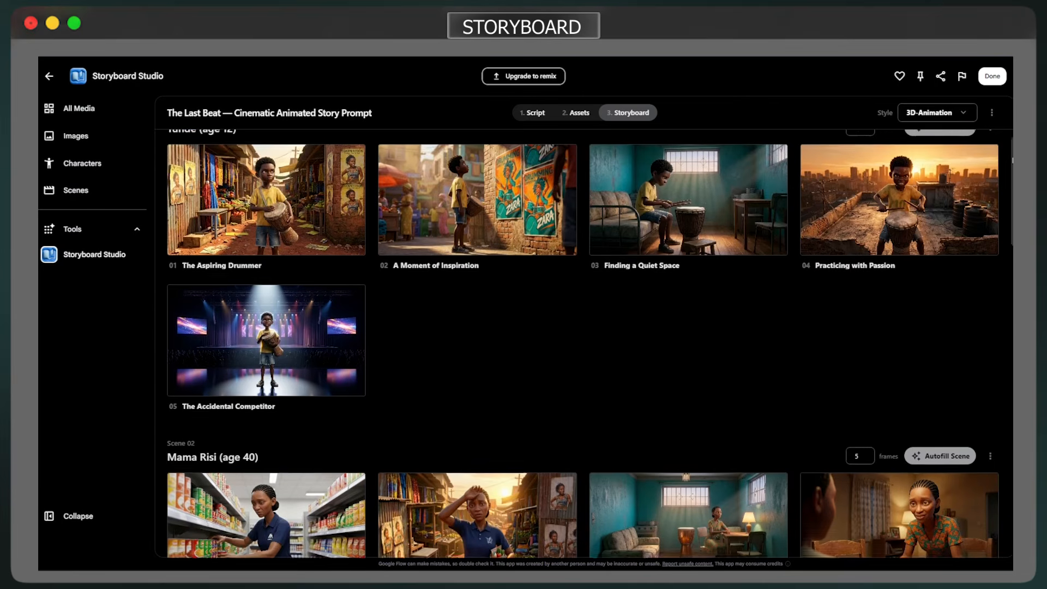
{"action": "scroll", "coordinate": [584, 344], "scroll_direction": "down", "scroll_amount": 2}
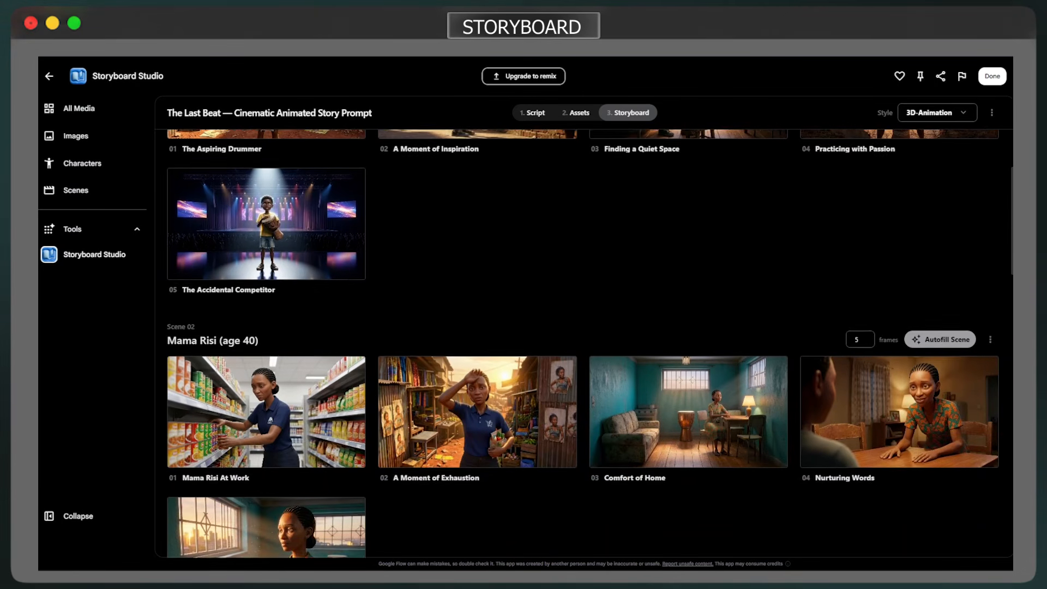
{"action": "scroll", "coordinate": [583, 344], "scroll_direction": "down", "scroll_amount": 2}
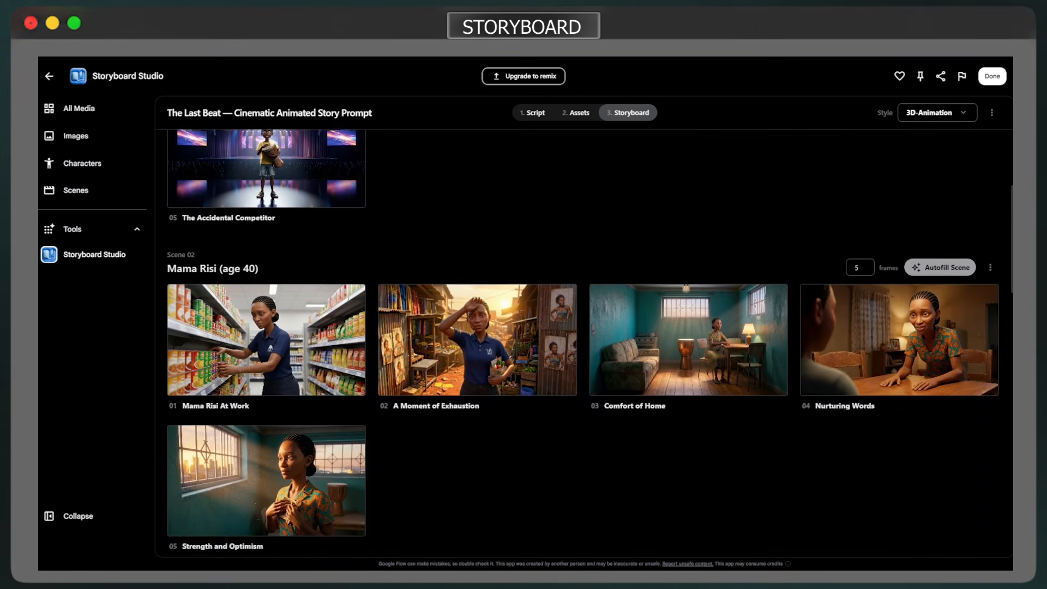
{"action": "scroll", "coordinate": [583, 344], "scroll_direction": "down", "scroll_amount": 10}
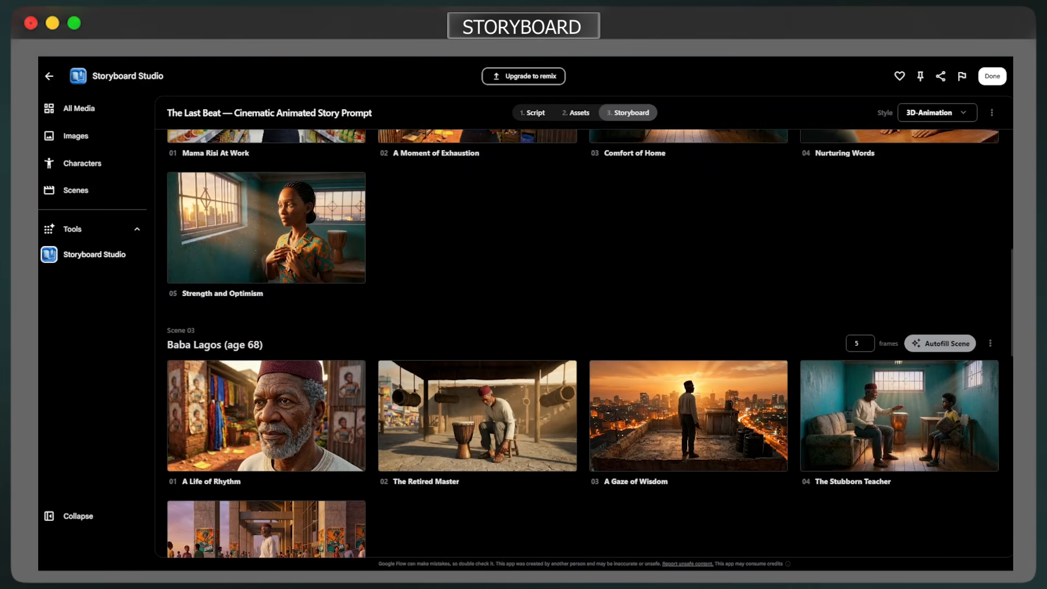
{"action": "scroll", "coordinate": [584, 344], "scroll_direction": "down", "scroll_amount": 5}
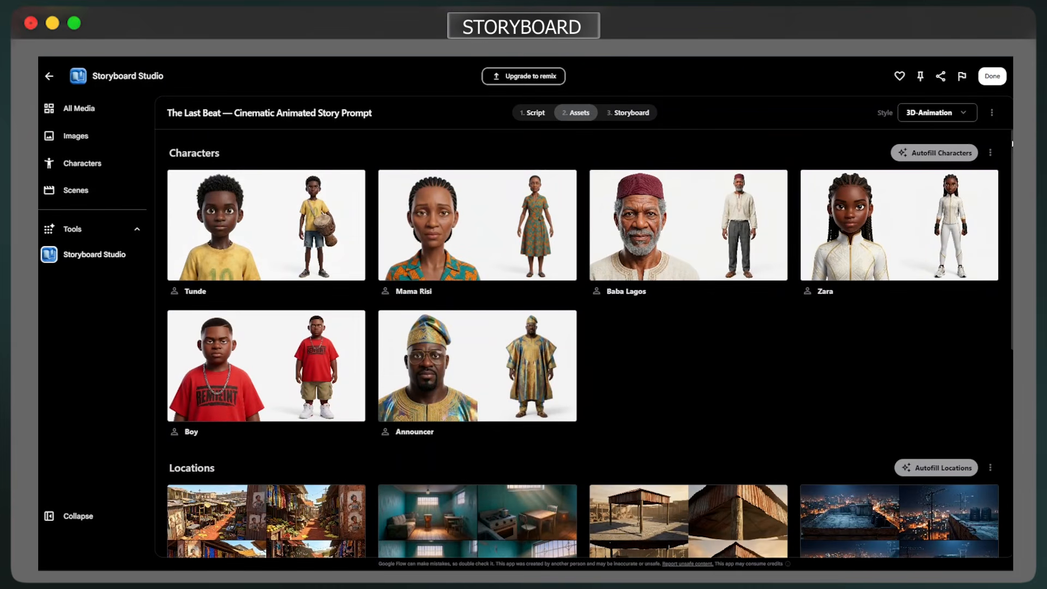
{"action": "scroll", "coordinate": [1012, 143], "scroll_direction": "down", "scroll_amount": 3}
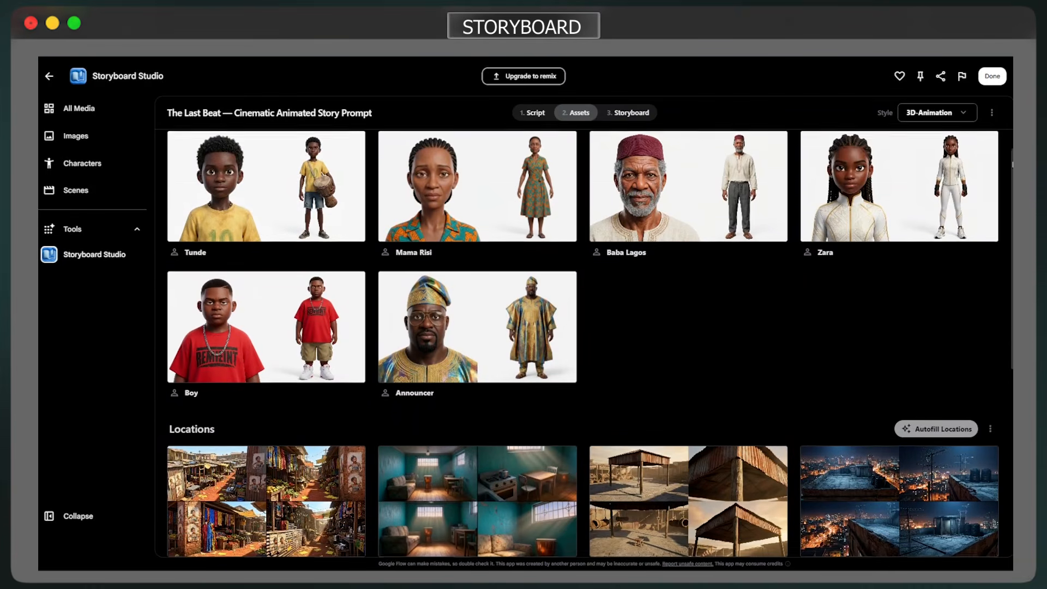
{"action": "scroll", "coordinate": [1011, 327], "scroll_direction": "down", "scroll_amount": 6}
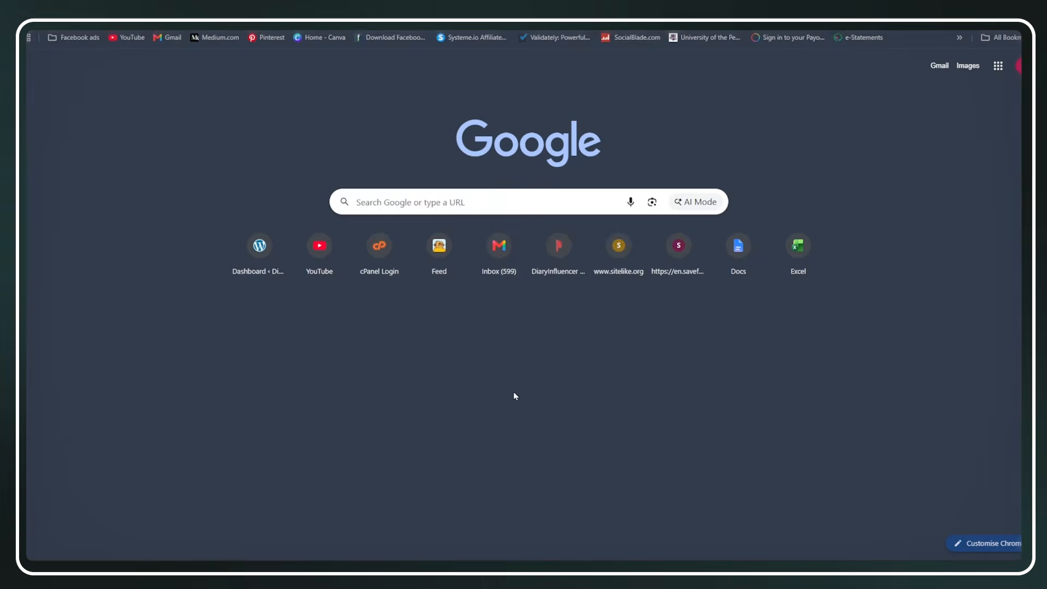
Search Google for "flow ai", open Google Flow, skim its data notice and go to the Flow home page
{"action": "left_click", "coordinate": [432, 205]}
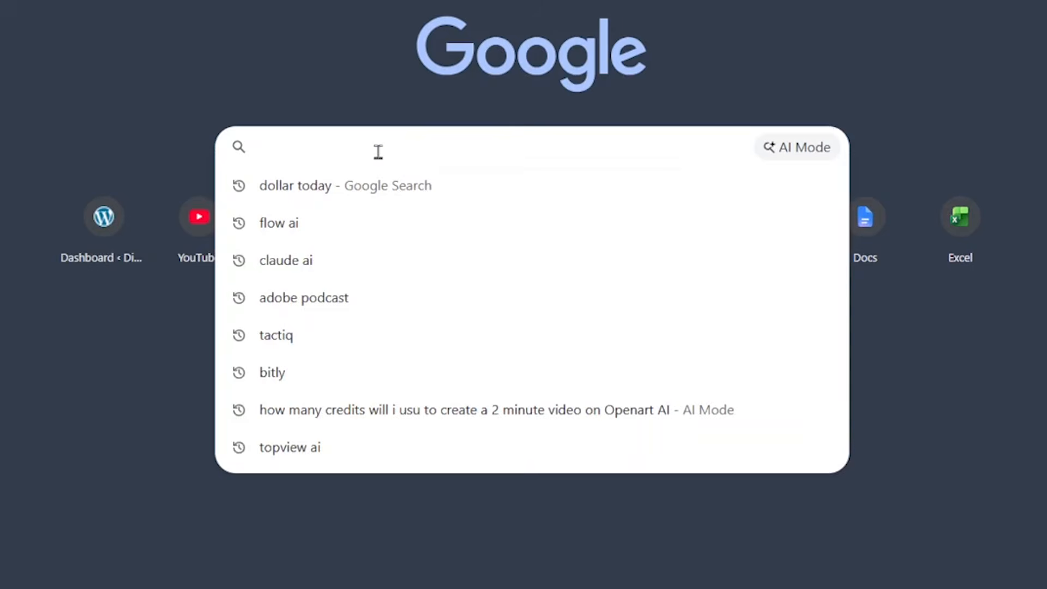
{"action": "type", "text": "flow"}
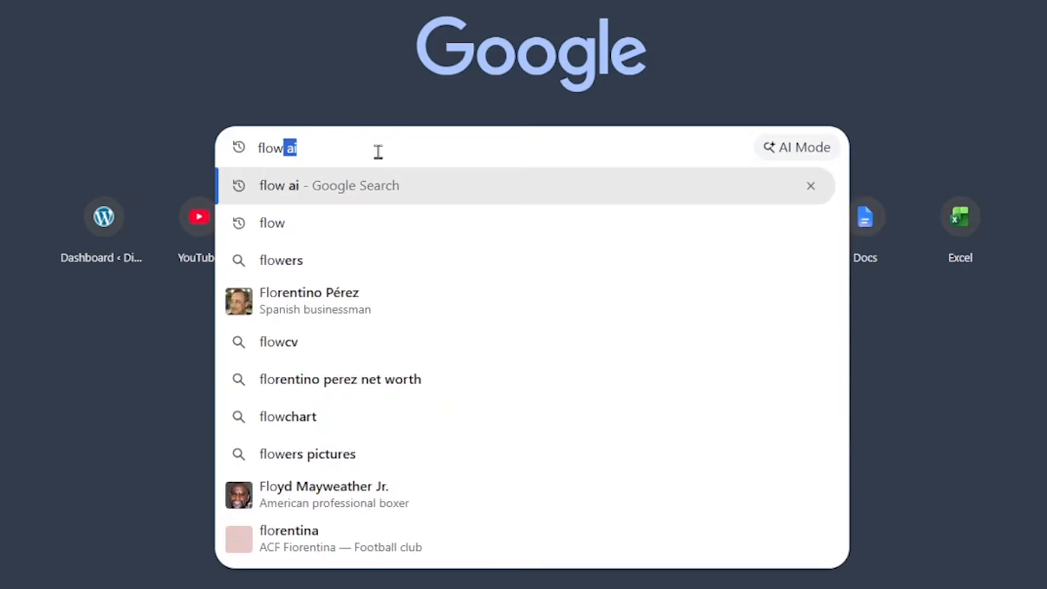
{"action": "key", "text": "Return"}
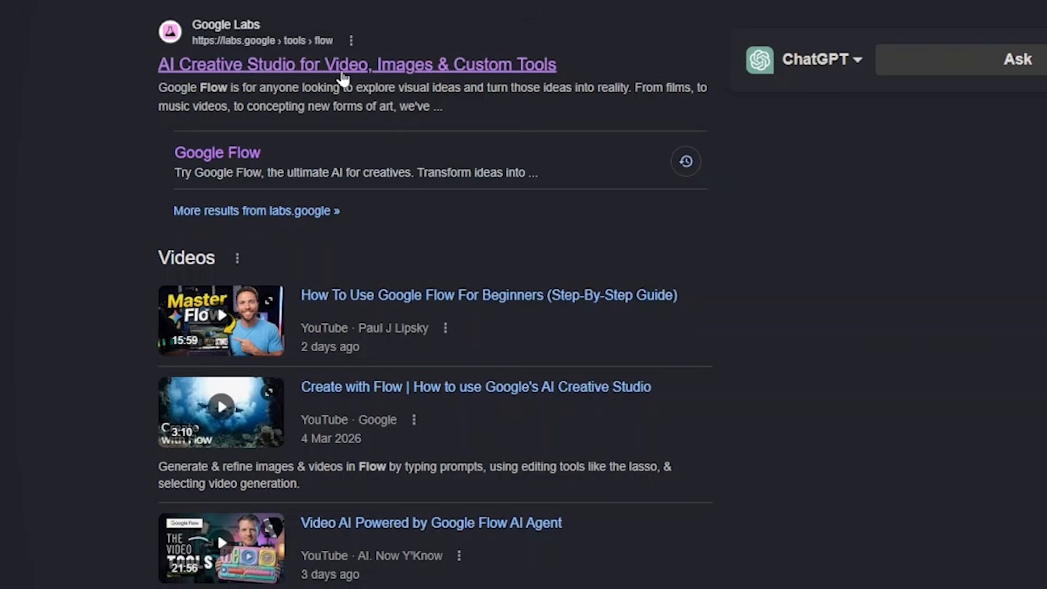
{"action": "left_click", "coordinate": [202, 163]}
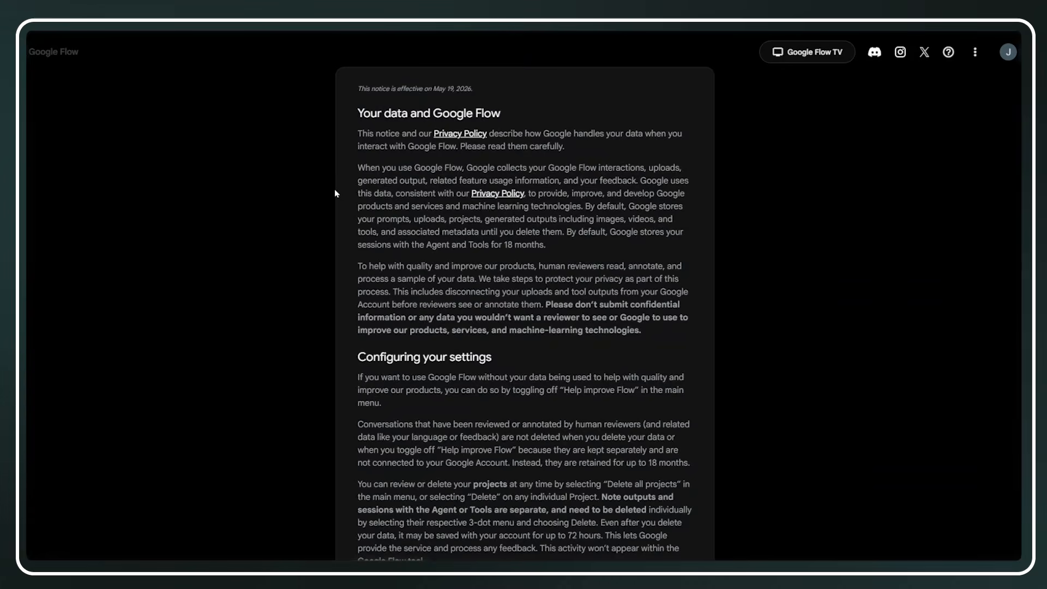
{"action": "scroll", "coordinate": [335, 189], "scroll_direction": "down", "scroll_amount": 6}
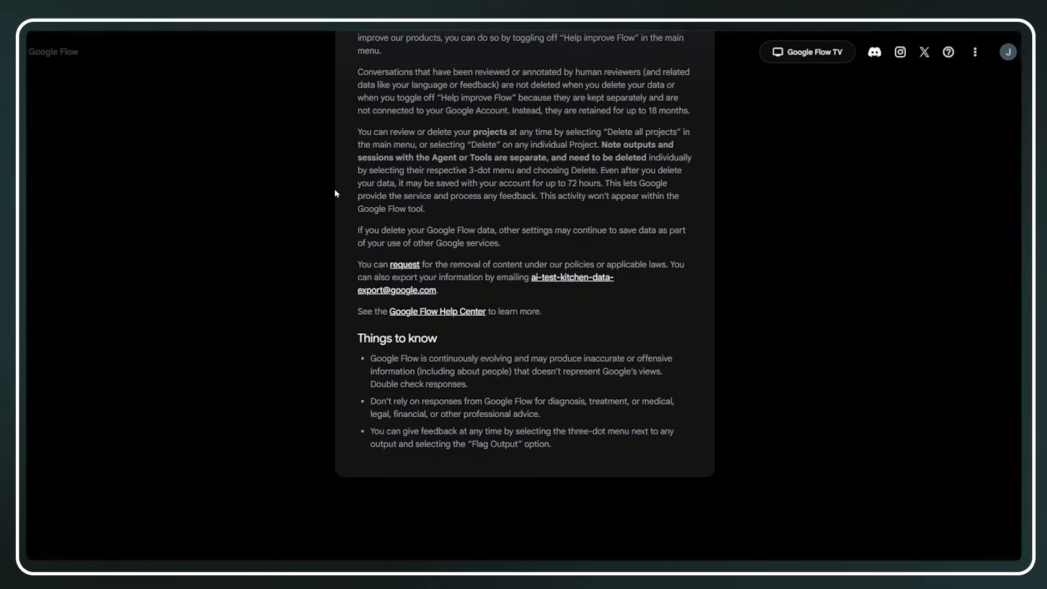
{"action": "scroll", "coordinate": [335, 190], "scroll_direction": "up", "scroll_amount": 6}
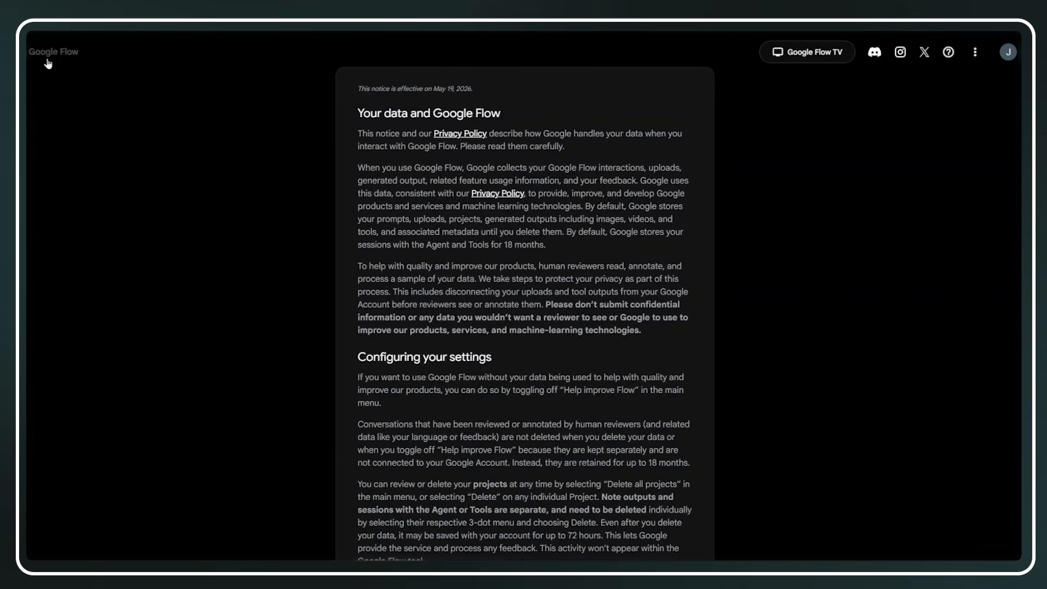
{"action": "left_click", "coordinate": [68, 58]}
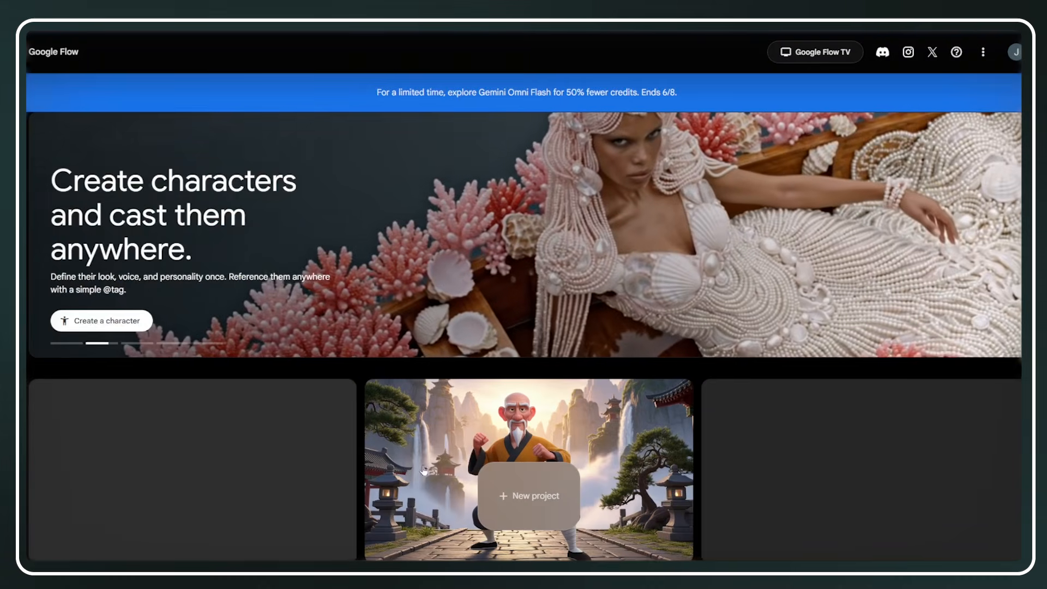
Create a new Flow project and open the Storyboard Studio tool from the Prompting tools
{"action": "scroll", "coordinate": [698, 471], "scroll_direction": "down", "scroll_amount": 4}
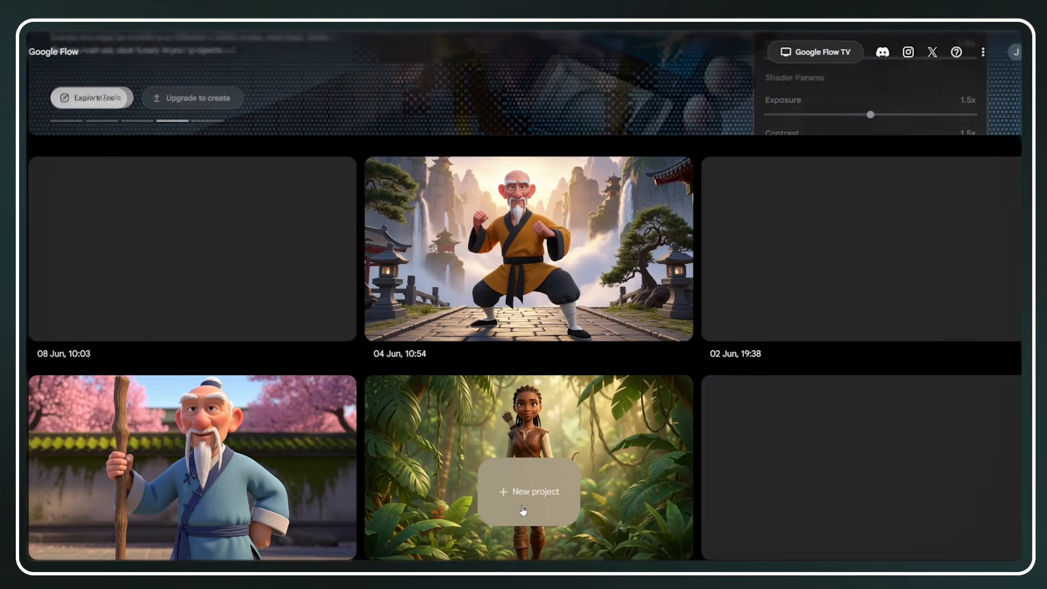
{"action": "left_click", "coordinate": [523, 510]}
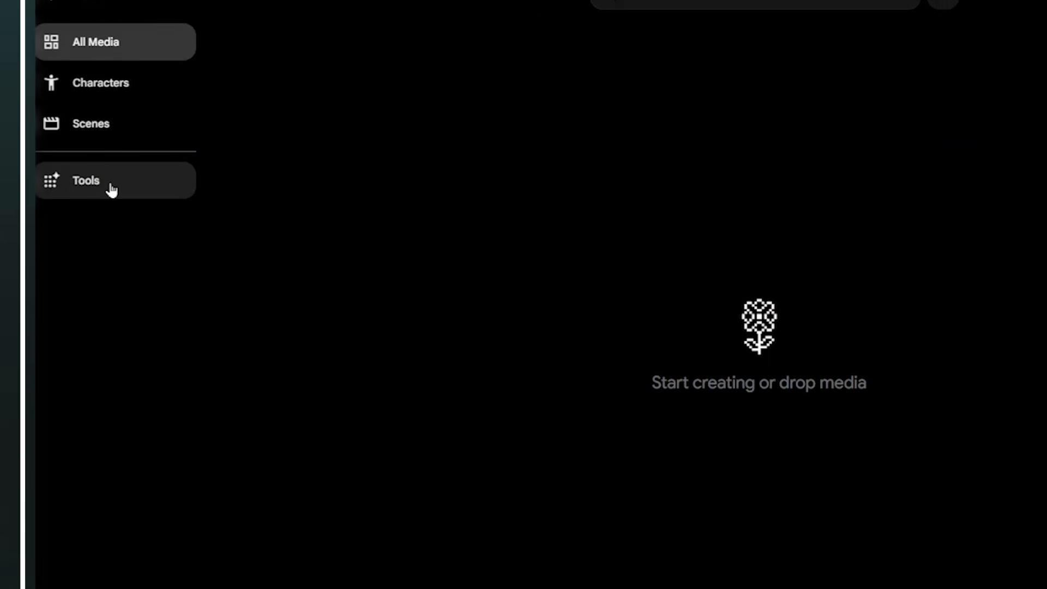
{"action": "left_click", "coordinate": [109, 185]}
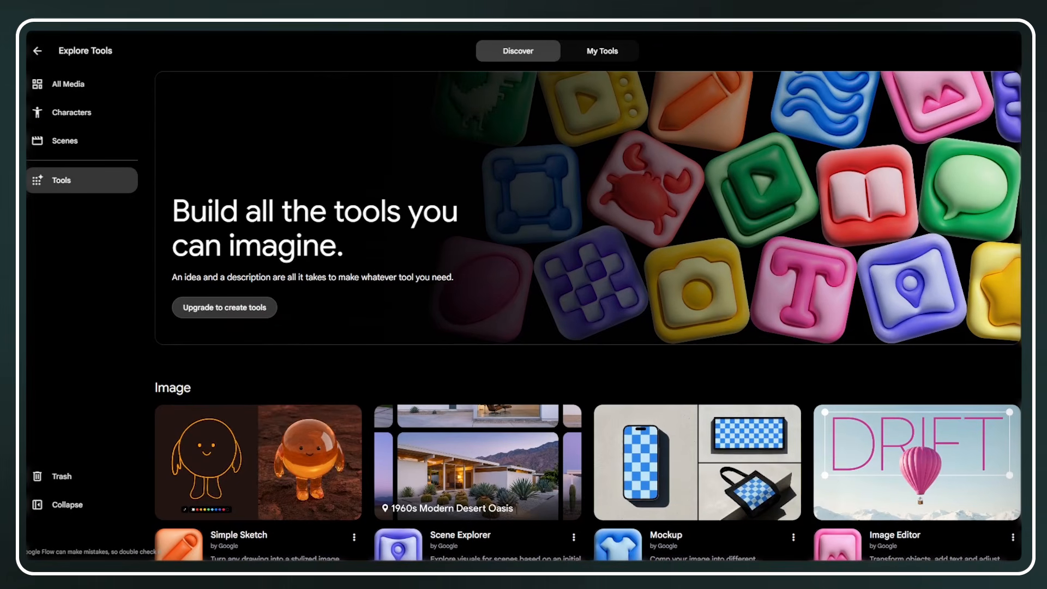
{"action": "scroll", "coordinate": [159, 217], "scroll_direction": "down", "scroll_amount": 15}
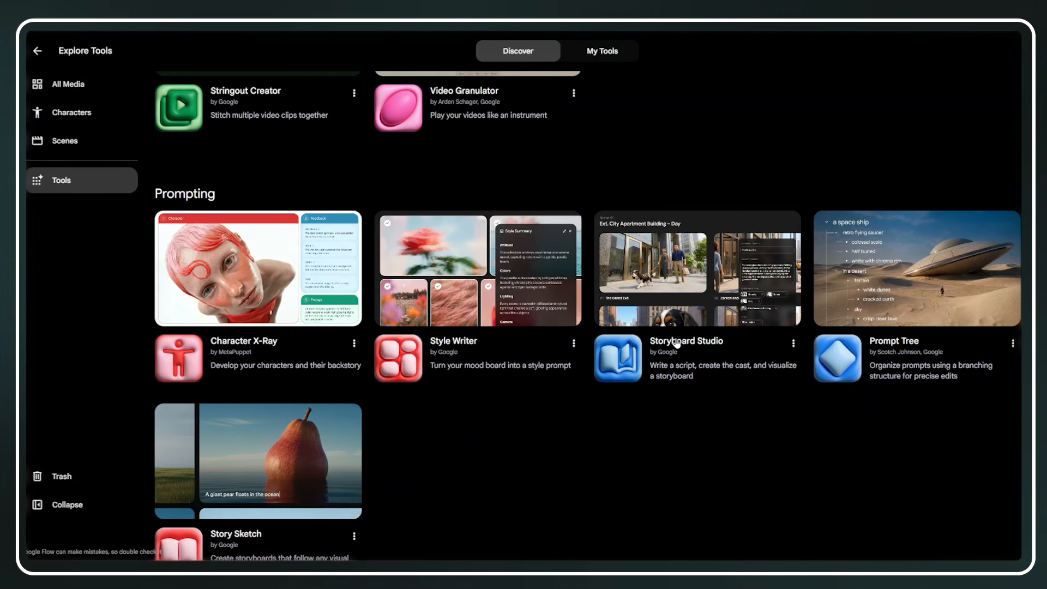
{"action": "left_click", "coordinate": [692, 311]}
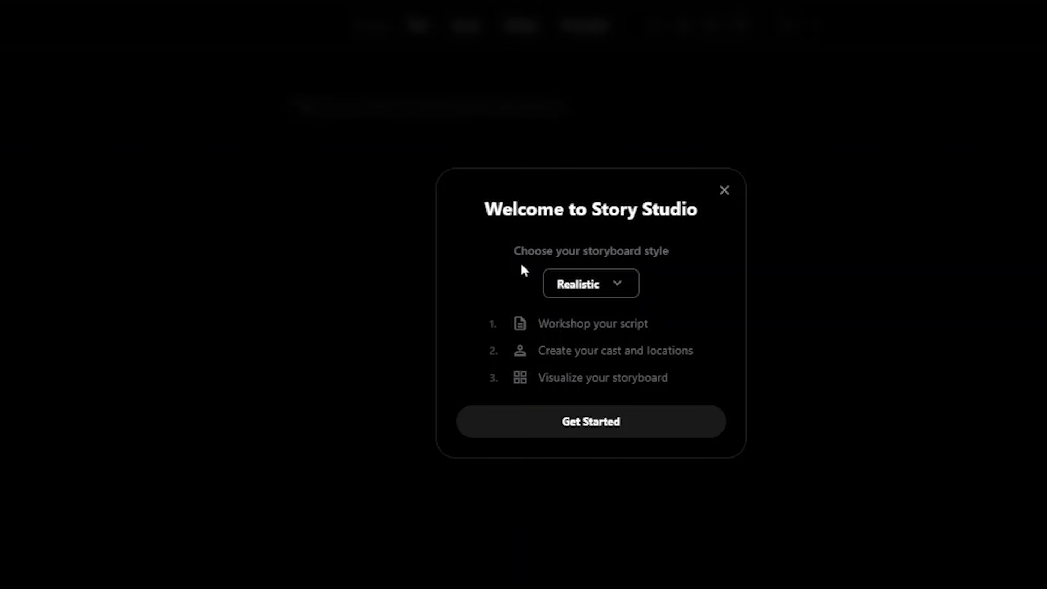
Set the storyboard style to 3D-Animation and get started with the story
{"action": "left_click", "coordinate": [580, 290]}
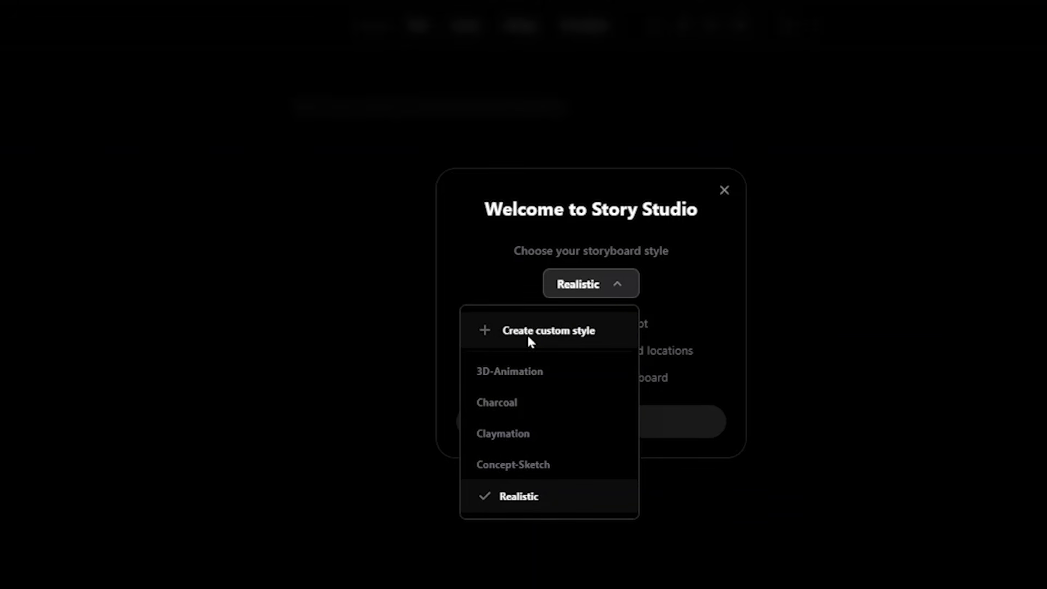
{"action": "left_click", "coordinate": [532, 376]}
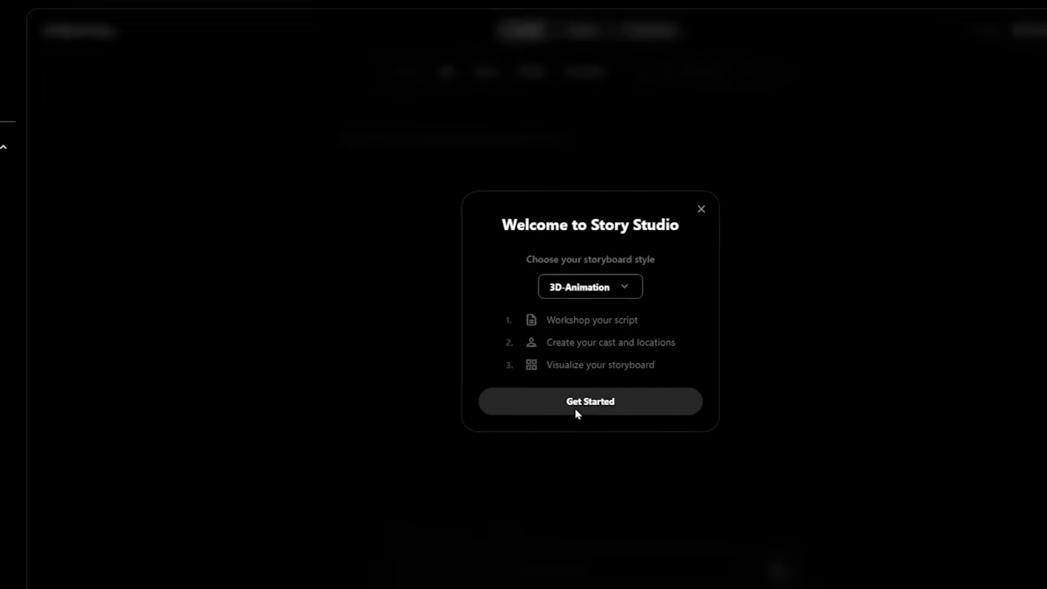
{"action": "left_click", "coordinate": [573, 426]}
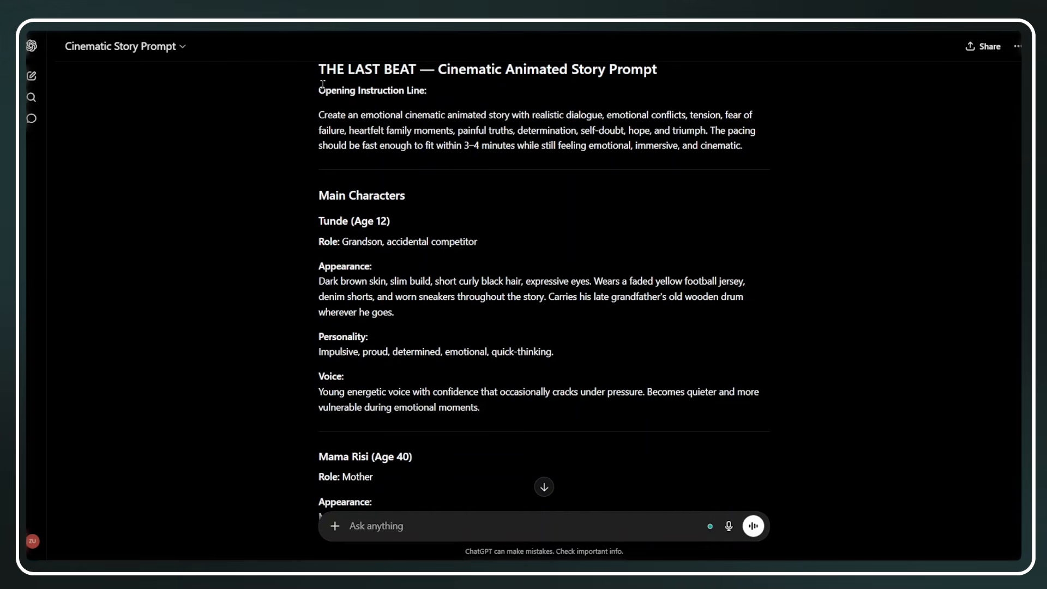
Copy the complete response "THE LAST BEAT — Cinematic Animated Story Prompt" from ChatGPT and paste it into the Storyboard Studio script
{"action": "scroll", "coordinate": [394, 83], "scroll_direction": "up", "scroll_amount": 10}
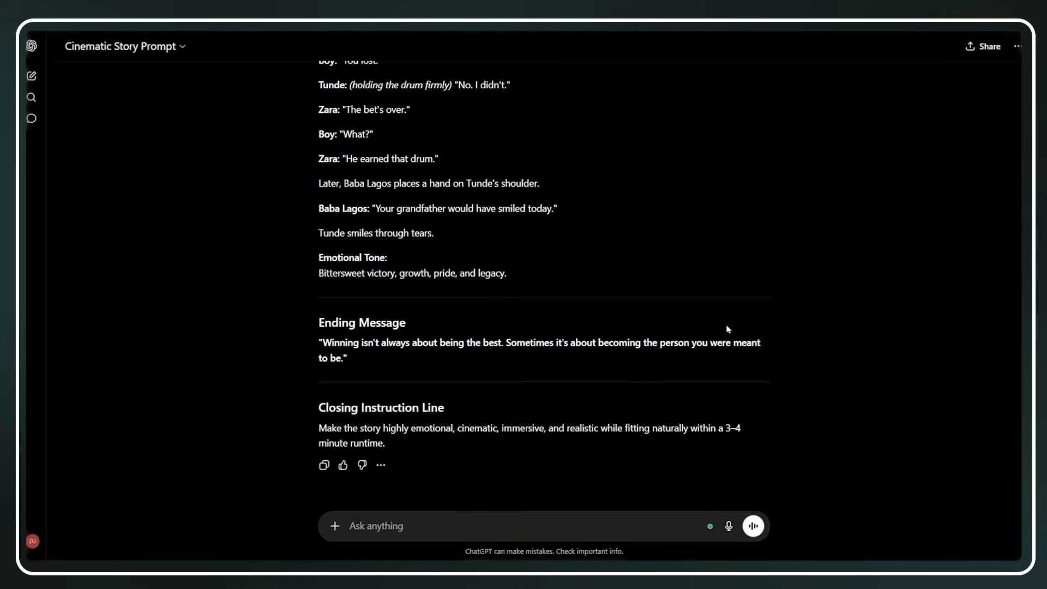
{"action": "left_click", "coordinate": [324, 465]}
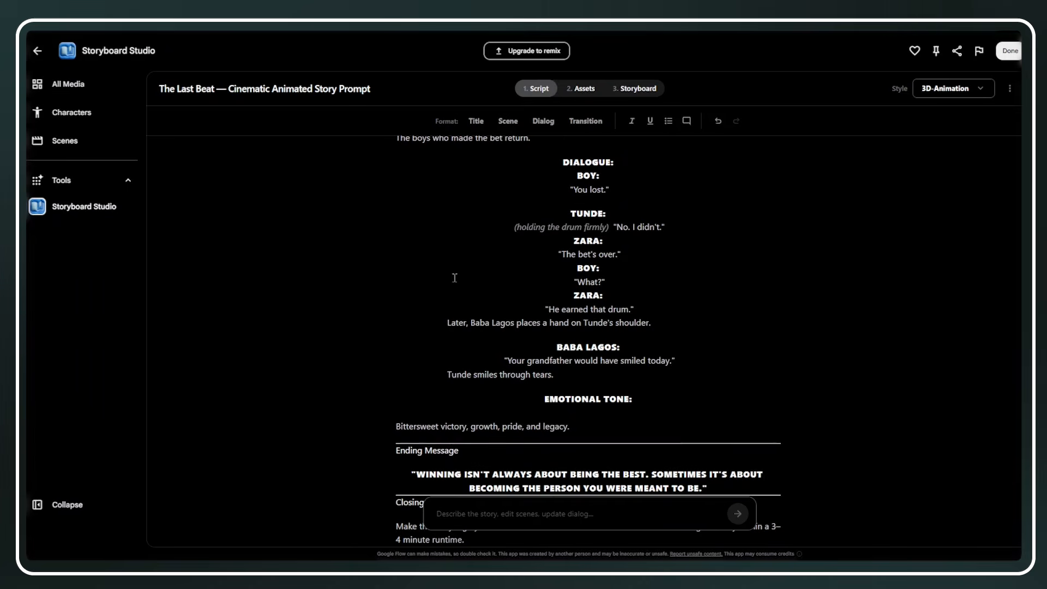
{"action": "scroll", "coordinate": [454, 279], "scroll_direction": "down", "scroll_amount": 2}
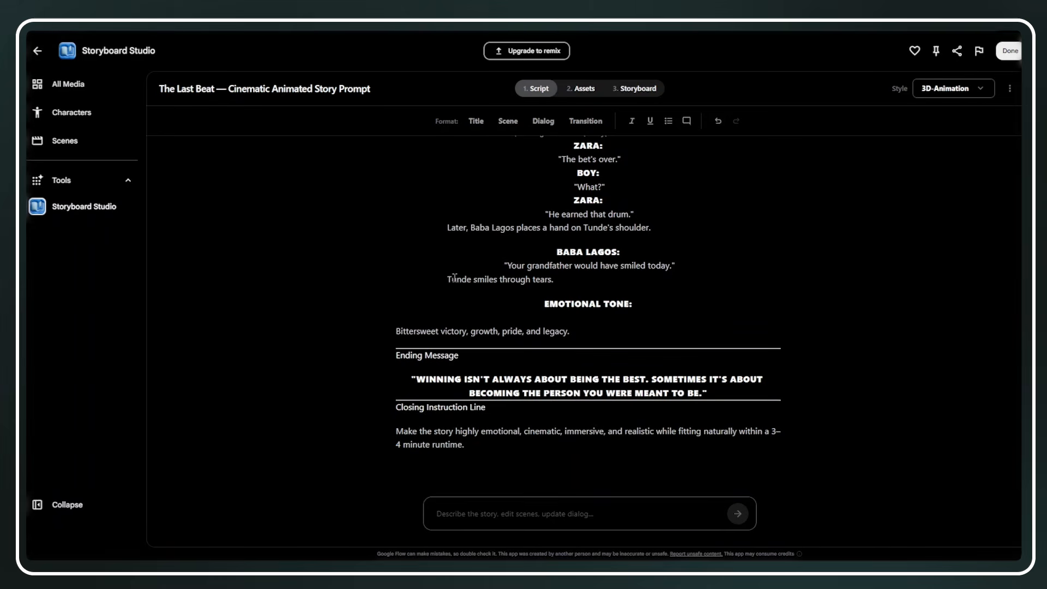
Check the pasted script from its Closing Instruction Line back up to the title
{"action": "left_click", "coordinate": [472, 452]}
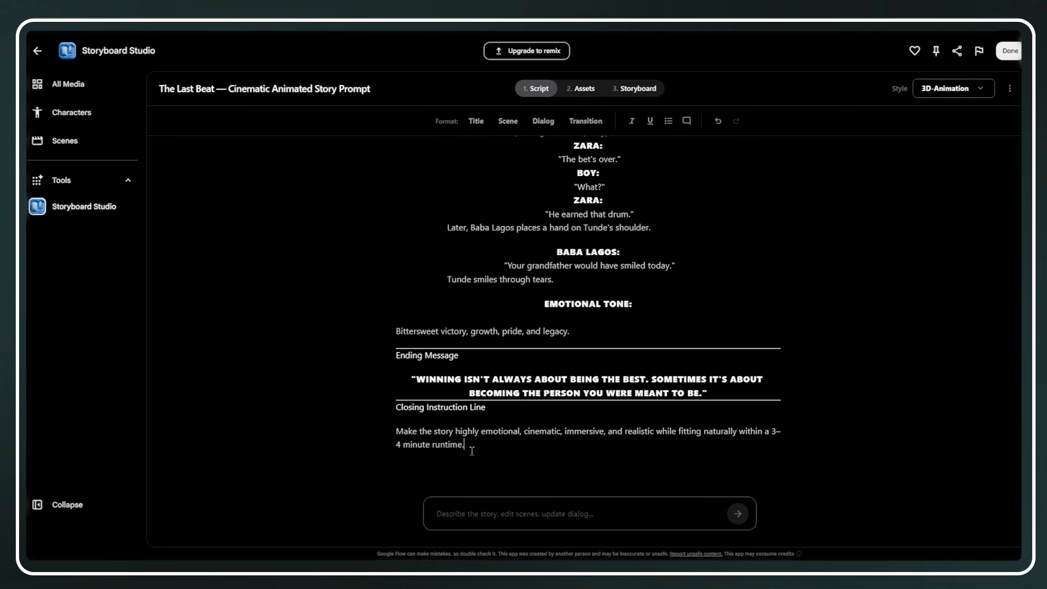
{"action": "left_click_drag", "start_coordinate": [472, 451], "coordinate": [391, 414]}
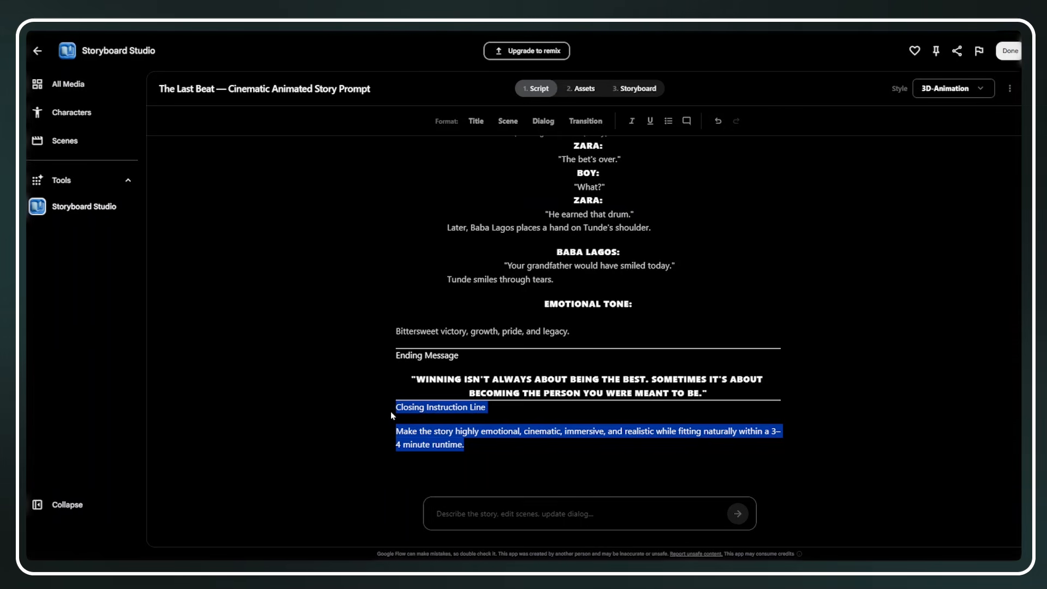
{"action": "scroll", "coordinate": [390, 411], "scroll_direction": "up", "scroll_amount": 20}
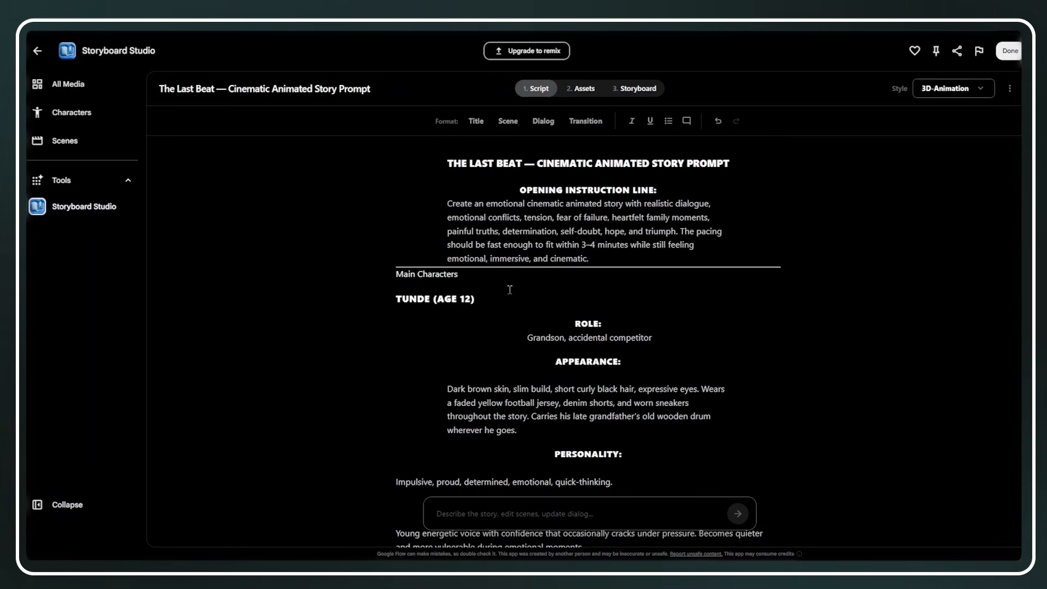
Autofill the story's assets with generated images for all characters and all locations
{"action": "left_click", "coordinate": [582, 97]}
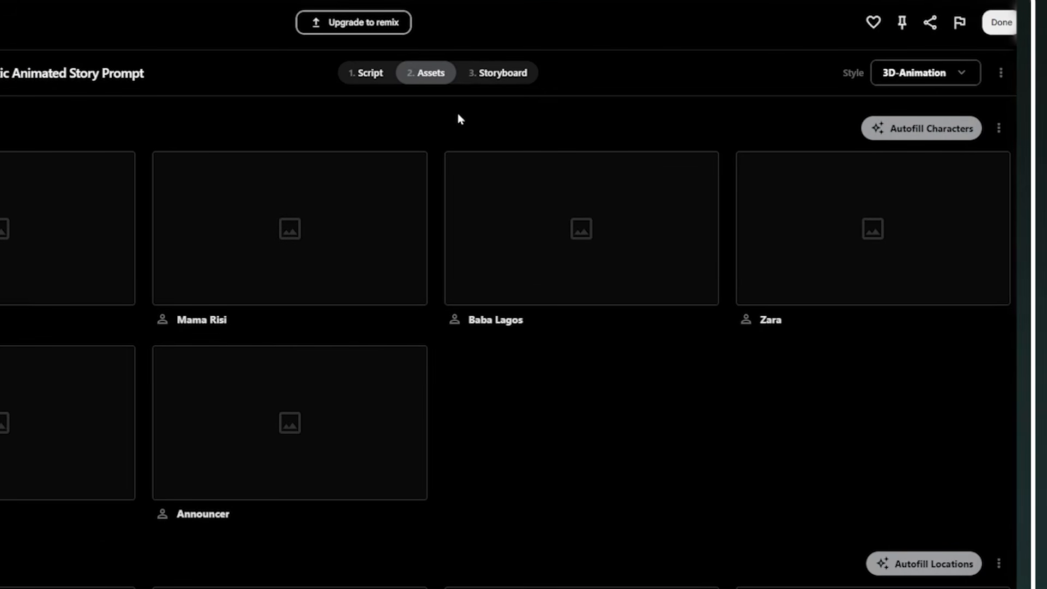
{"action": "left_click", "coordinate": [899, 136]}
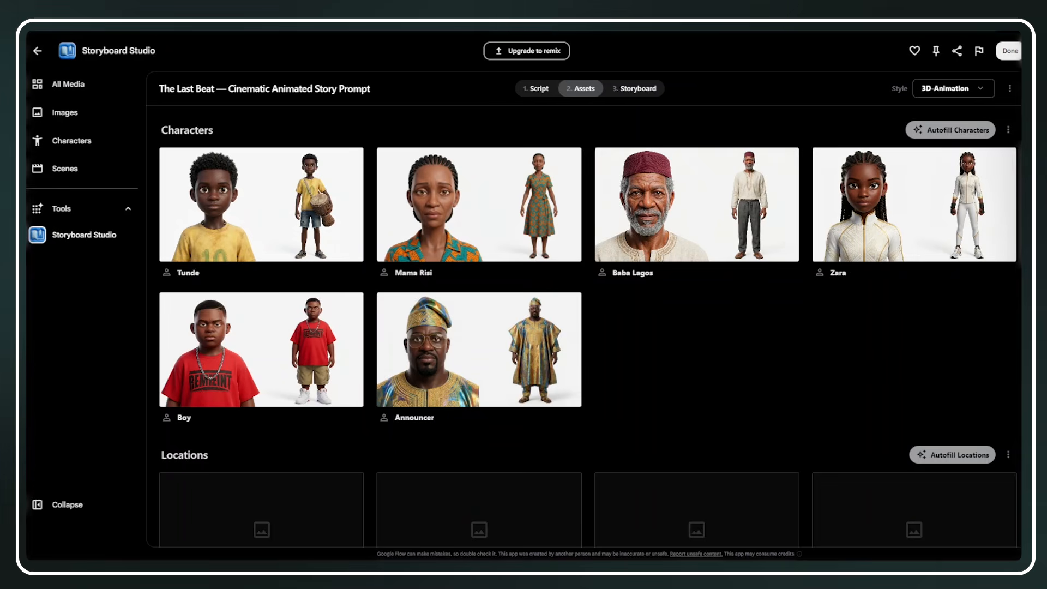
{"action": "scroll", "coordinate": [976, 266], "scroll_direction": "down", "scroll_amount": 4}
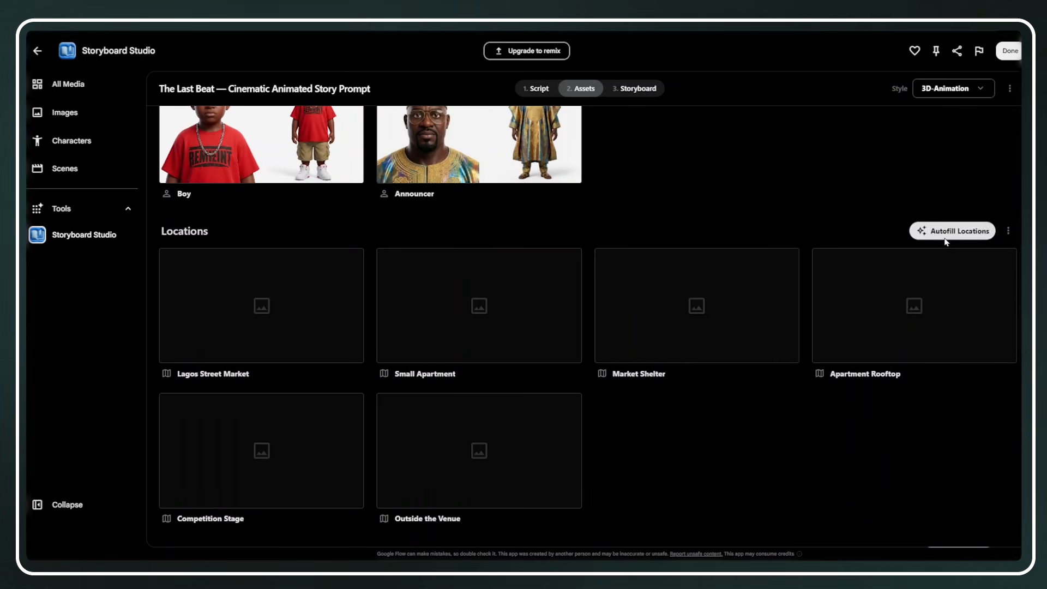
{"action": "left_click", "coordinate": [947, 238]}
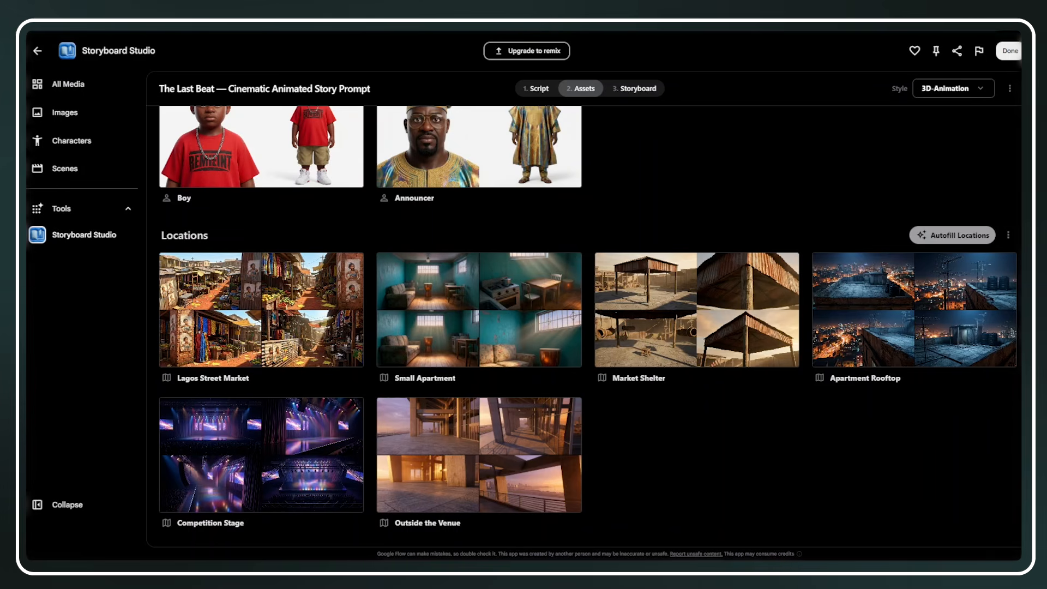
Autofill the props with generated images for the wooden drum, competition posters and drum sticks
{"action": "scroll", "coordinate": [588, 326], "scroll_direction": "down", "scroll_amount": 4}
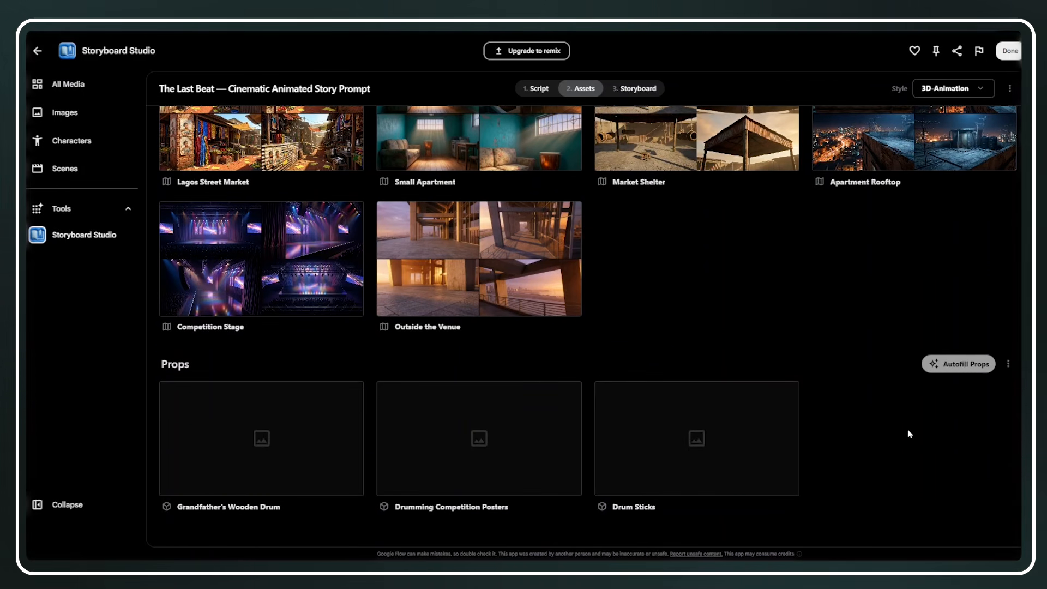
{"action": "left_click", "coordinate": [944, 373]}
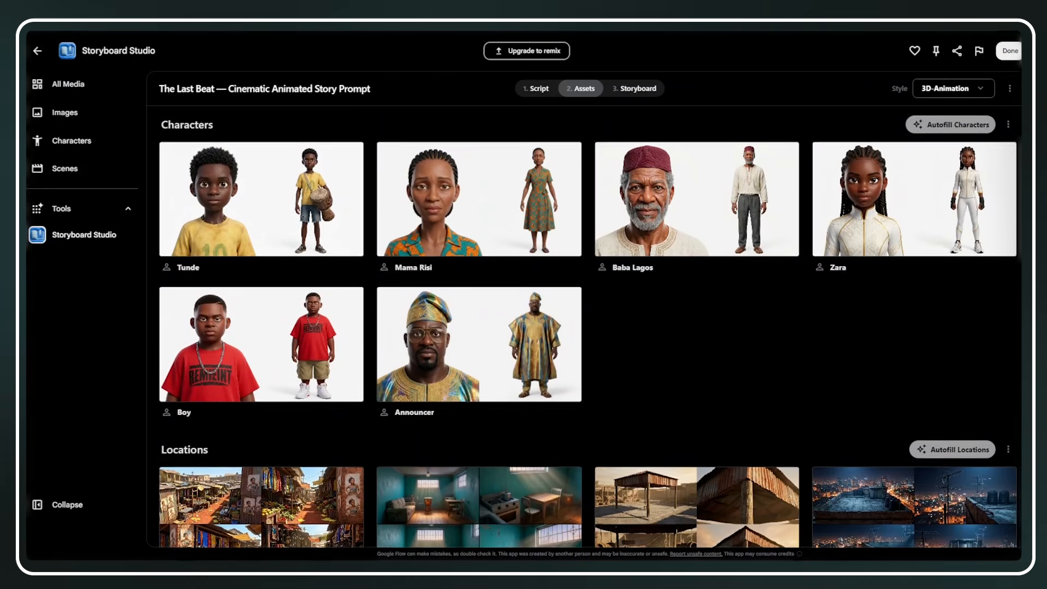
{"action": "scroll", "coordinate": [589, 328], "scroll_direction": "down", "scroll_amount": 2}
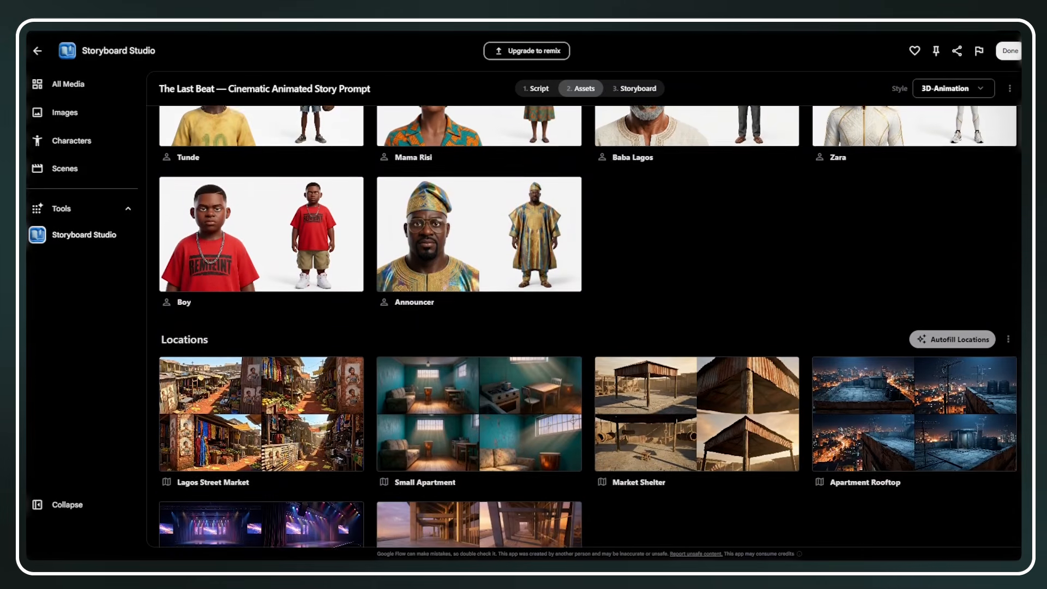
Open the storyboard stage for the finished assets and autofill Scene 01, Tunde, with generated frames
{"action": "scroll", "coordinate": [589, 327], "scroll_direction": "down", "scroll_amount": 5}
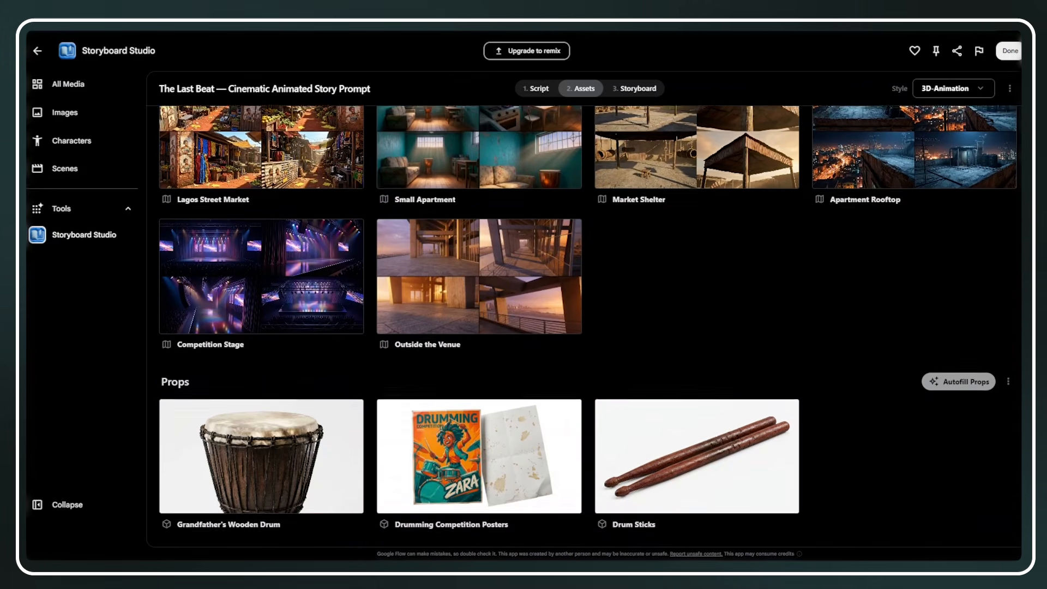
{"action": "scroll", "coordinate": [589, 327], "scroll_direction": "down", "scroll_amount": 1}
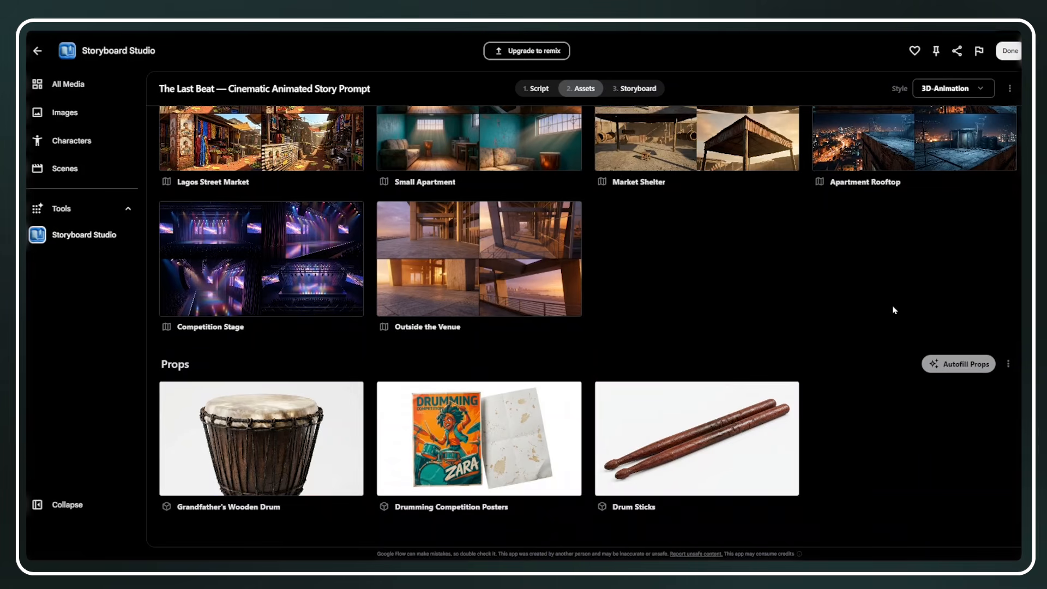
{"action": "left_click", "coordinate": [636, 95]}
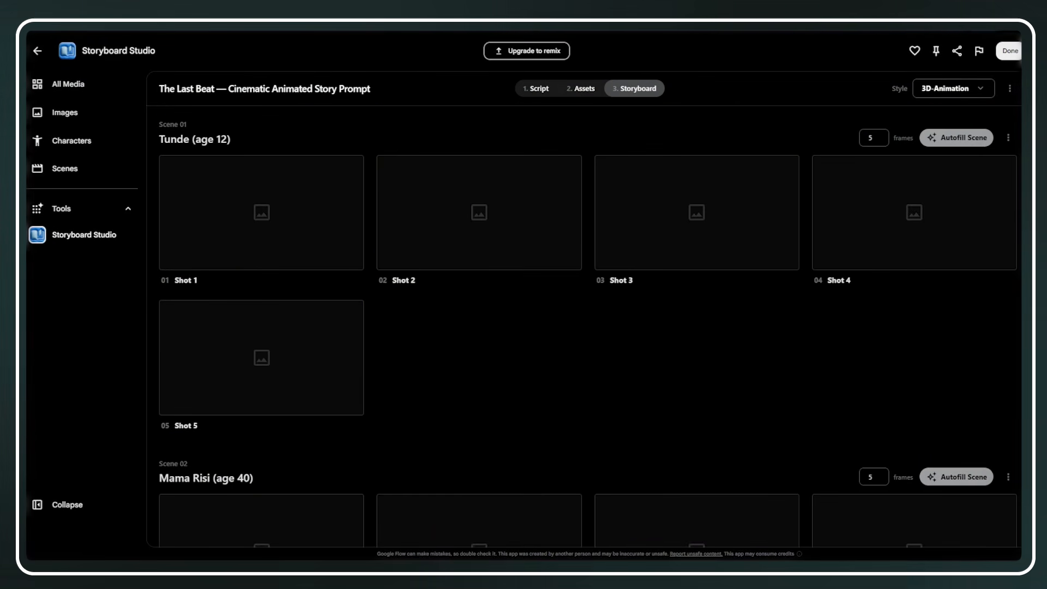
{"action": "scroll", "coordinate": [584, 326], "scroll_direction": "down", "scroll_amount": 1}
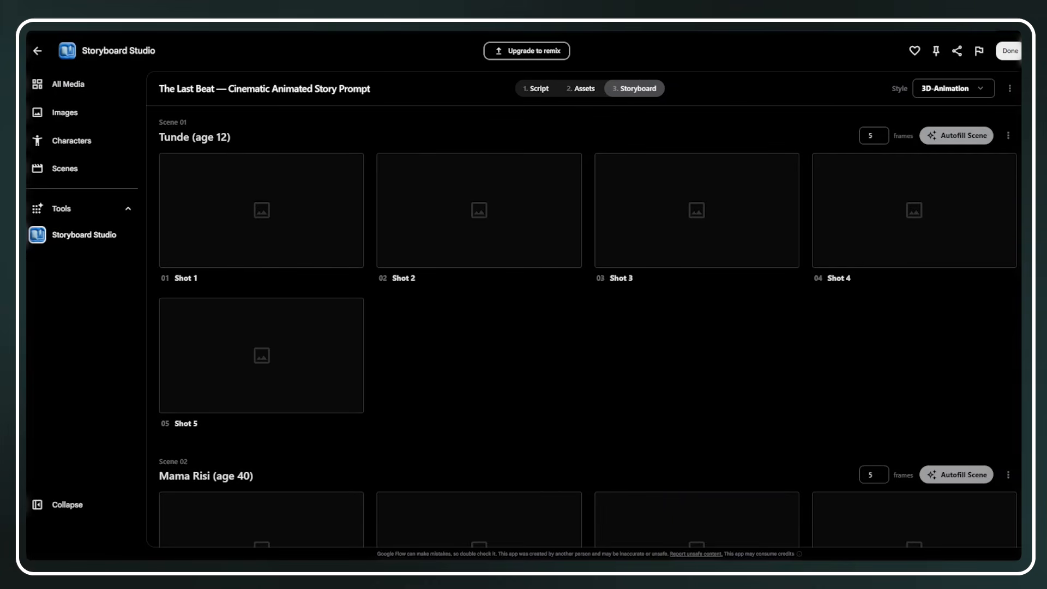
{"action": "scroll", "coordinate": [584, 326], "scroll_direction": "down", "scroll_amount": 16}
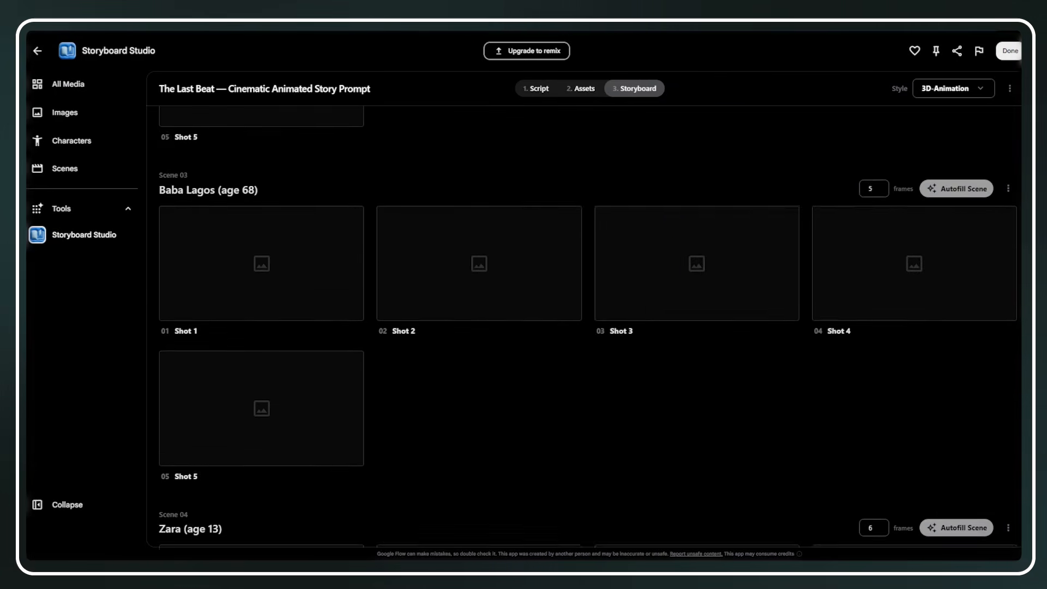
{"action": "scroll", "coordinate": [588, 327], "scroll_direction": "up", "scroll_amount": 10}
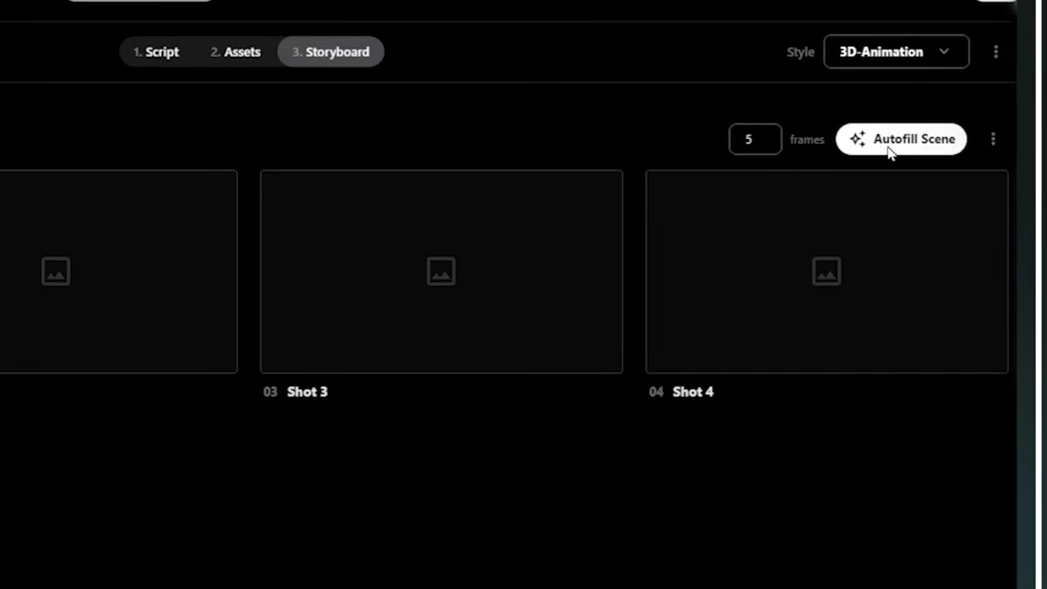
{"action": "left_click", "coordinate": [891, 143]}
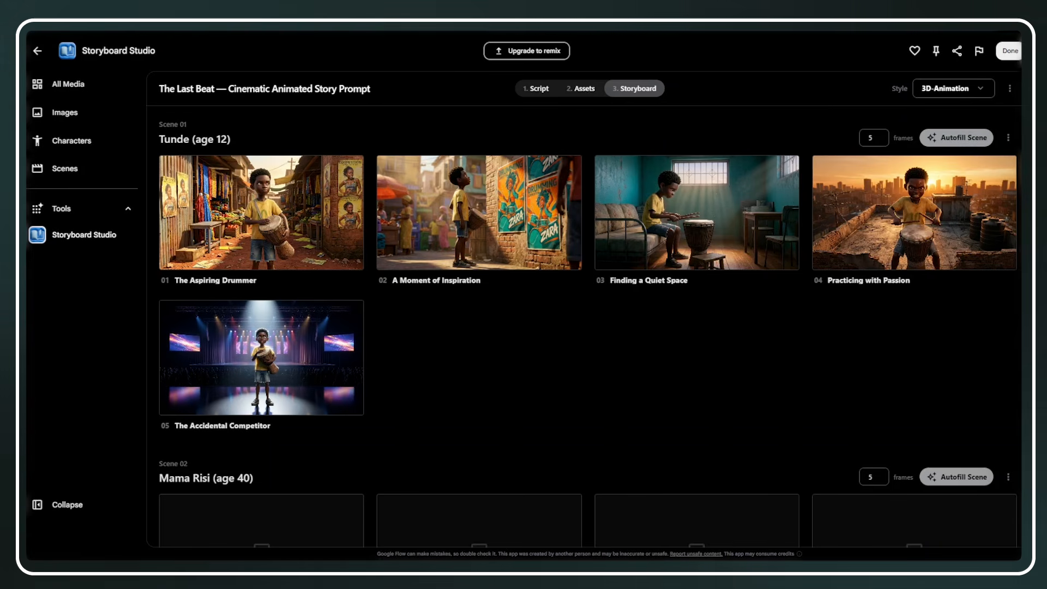
Autofill Scene 02, Mama Risi, with generated storyboard frames
{"action": "scroll", "coordinate": [591, 327], "scroll_direction": "down", "scroll_amount": 3}
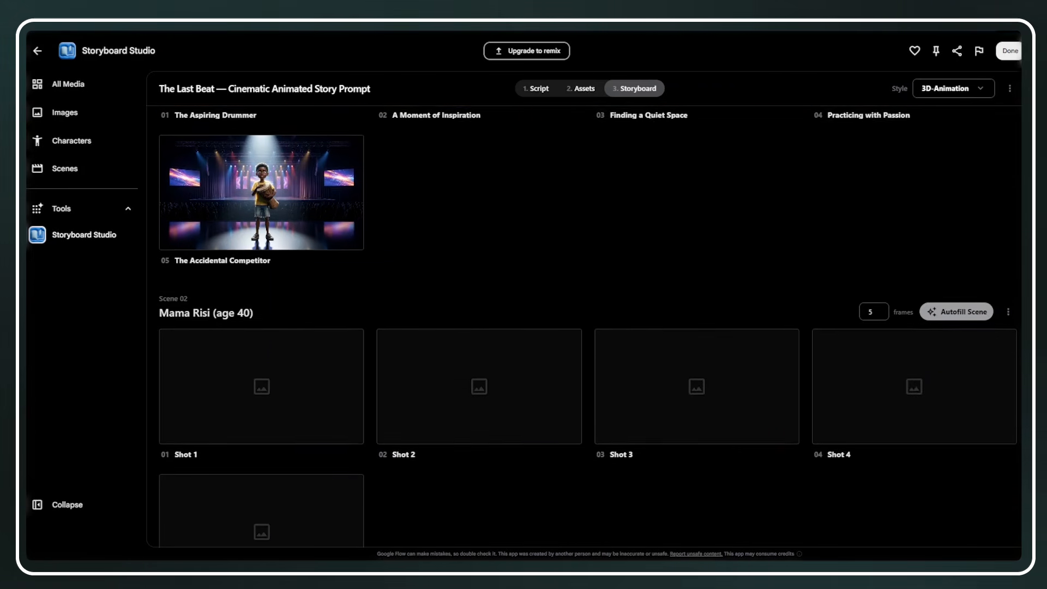
{"action": "scroll", "coordinate": [952, 226], "scroll_direction": "down", "scroll_amount": 2}
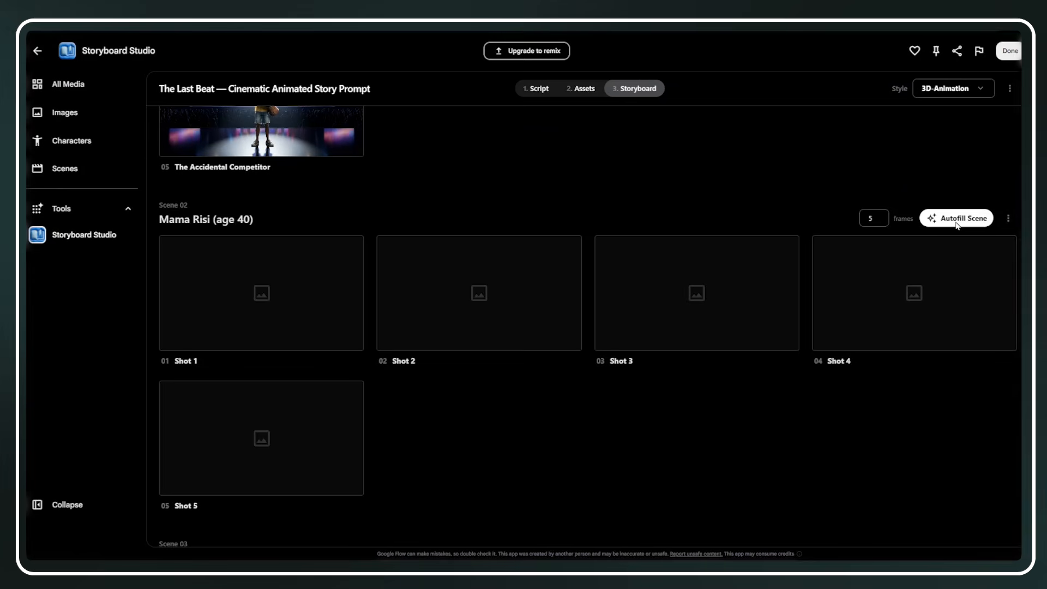
{"action": "left_click", "coordinate": [958, 224]}
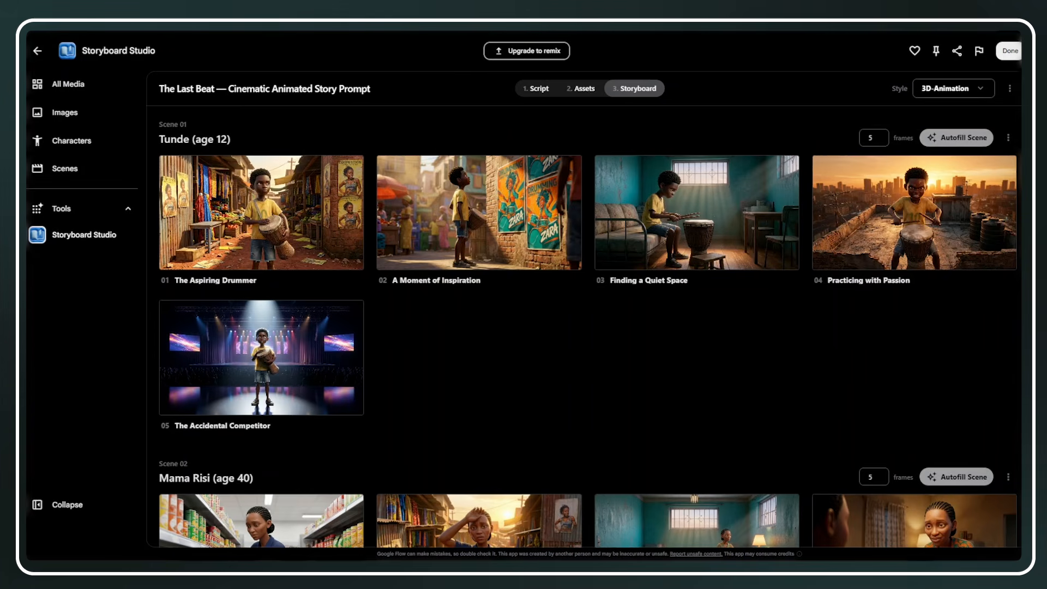
Review the generated frames scene by scene, from Scene 01, Tunde, to Scene 05, Recurring Environments
{"action": "scroll", "coordinate": [590, 326], "scroll_direction": "down", "scroll_amount": 2}
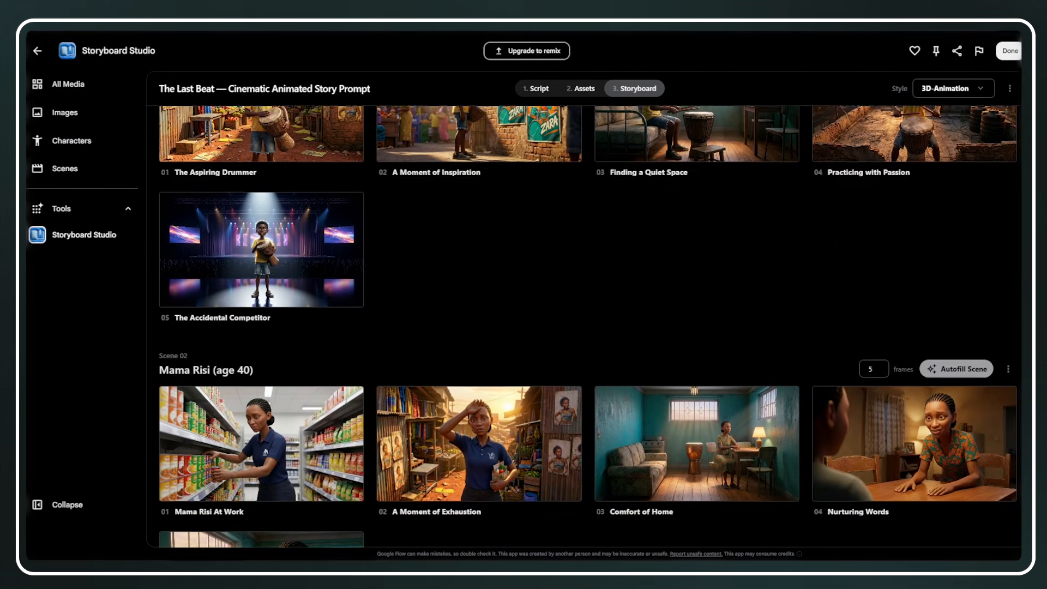
{"action": "scroll", "coordinate": [590, 326], "scroll_direction": "down", "scroll_amount": 2}
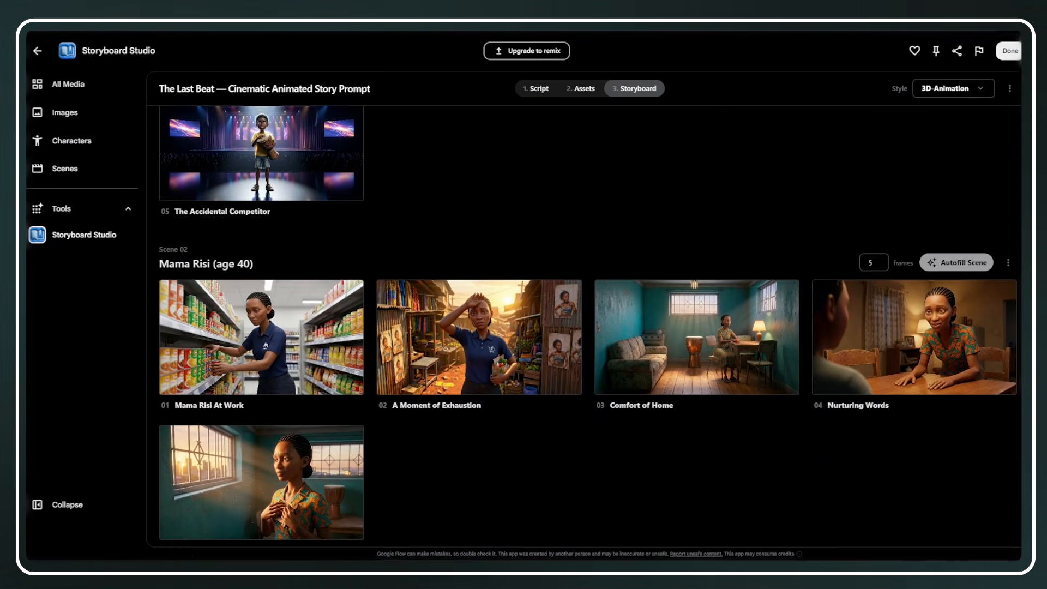
{"action": "scroll", "coordinate": [591, 327], "scroll_direction": "down", "scroll_amount": 3}
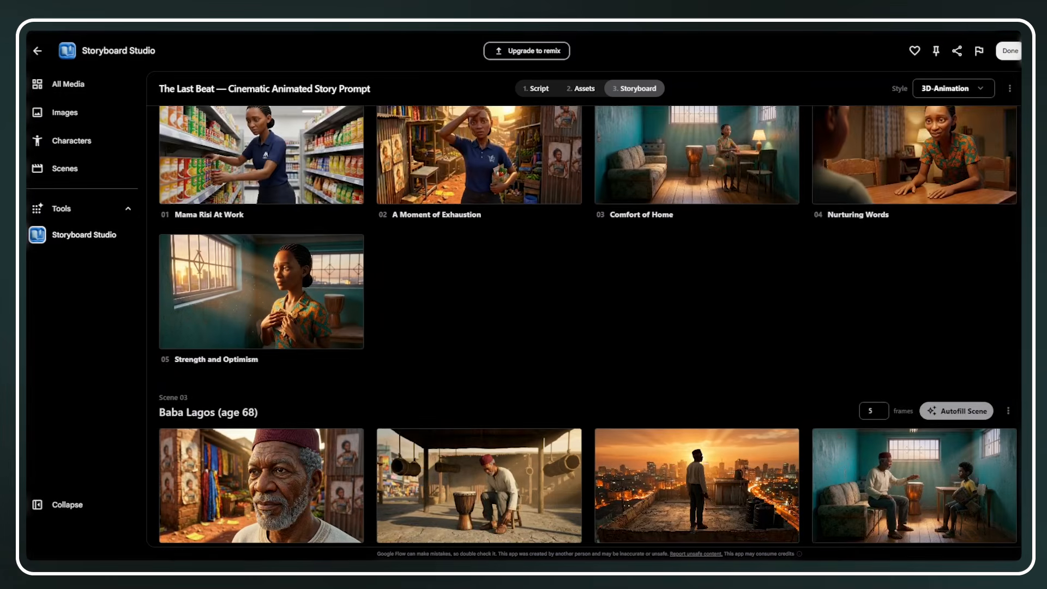
{"action": "scroll", "coordinate": [590, 326], "scroll_direction": "down", "scroll_amount": 6}
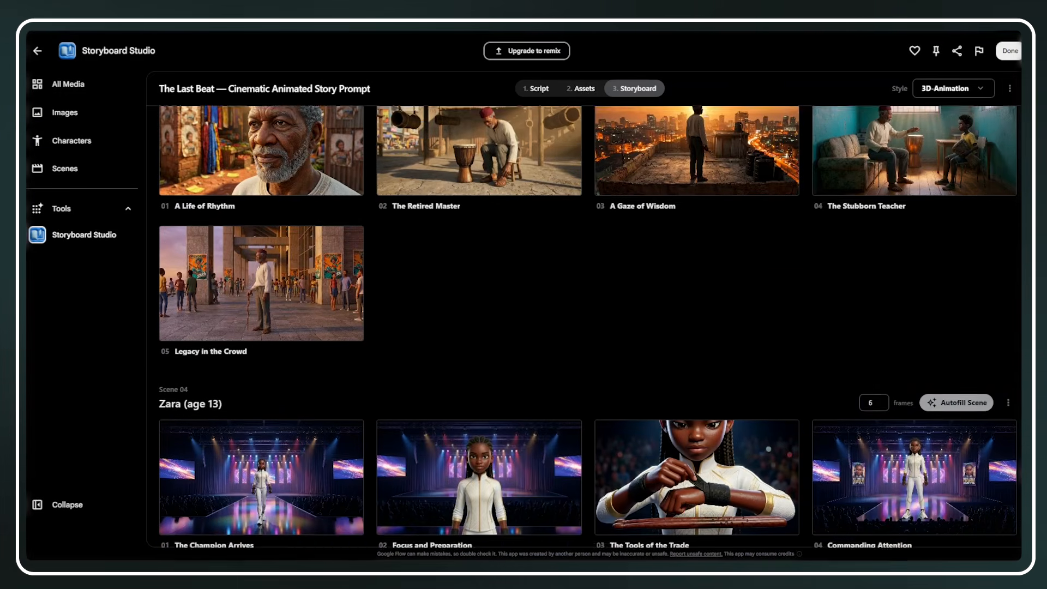
{"action": "scroll", "coordinate": [591, 326], "scroll_direction": "down", "scroll_amount": 5}
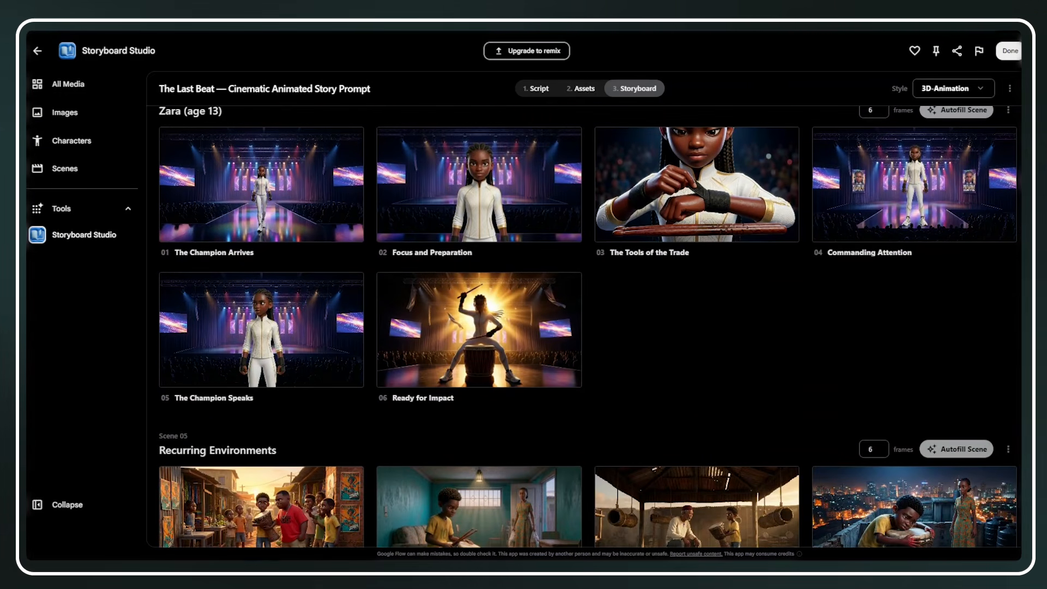
{"action": "scroll", "coordinate": [591, 326], "scroll_direction": "down", "scroll_amount": 2}
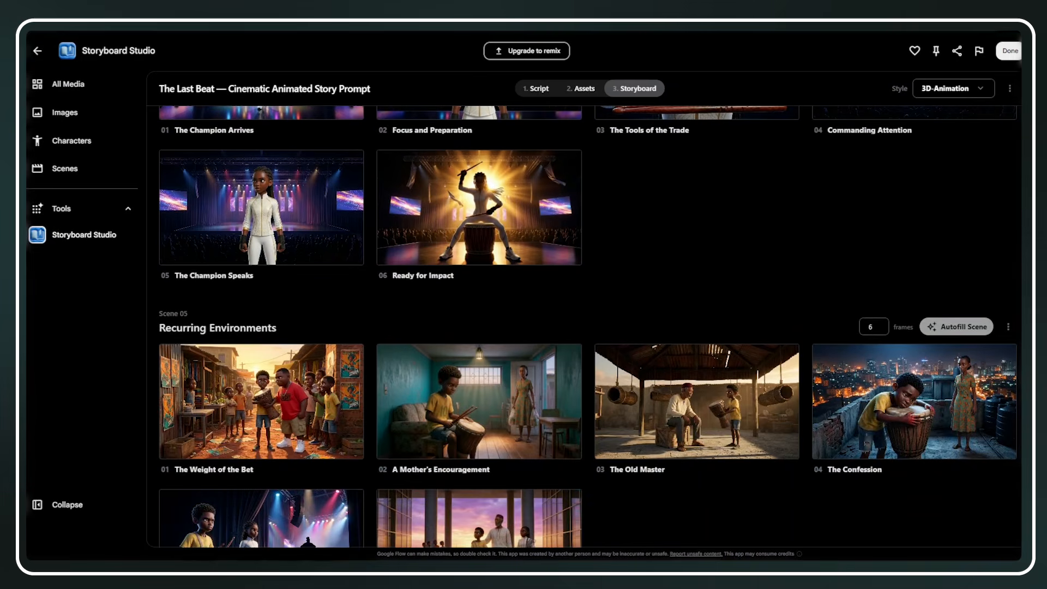
Regenerate the frames "Focus and Preparation" and "The Champion Speaks" in Scene 04, Zara
{"action": "scroll", "coordinate": [591, 326], "scroll_direction": "up", "scroll_amount": 3}
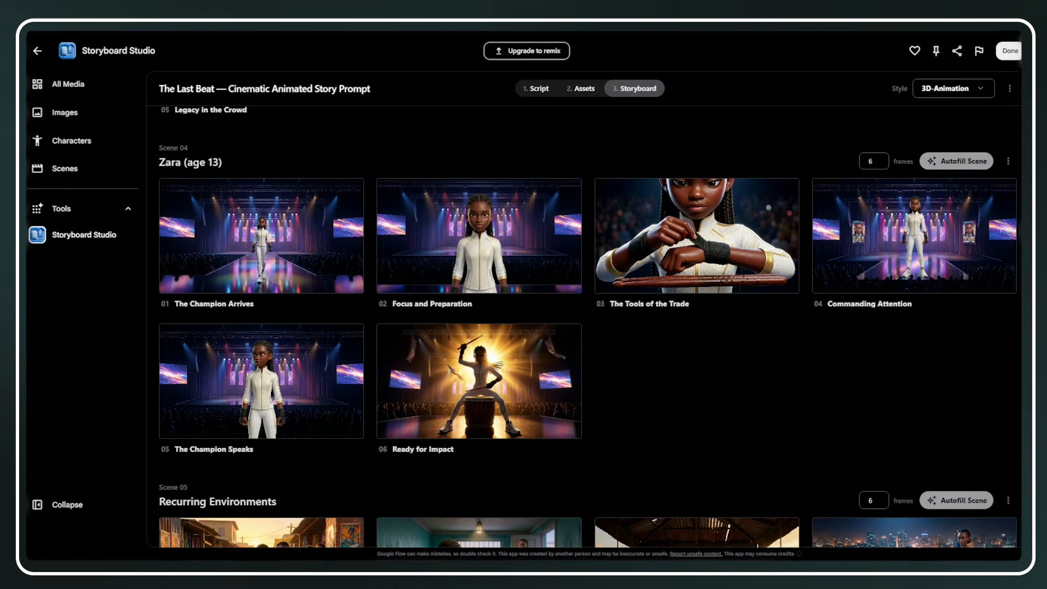
{"action": "mouse_move", "coordinate": [695, 293]}
{"action": "left_click", "coordinate": [547, 191]}
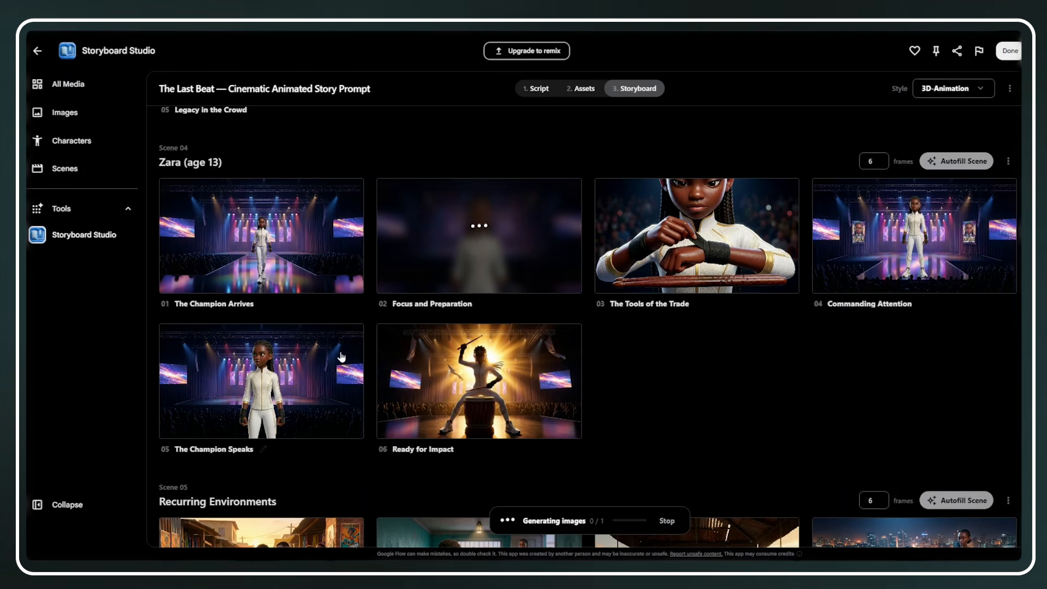
{"action": "mouse_move", "coordinate": [334, 353]}
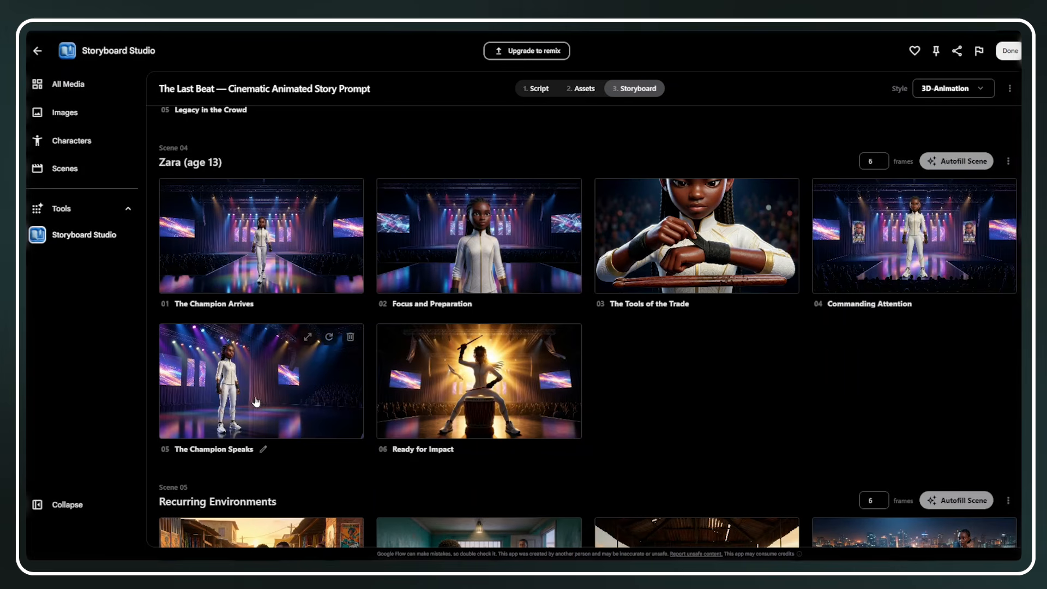